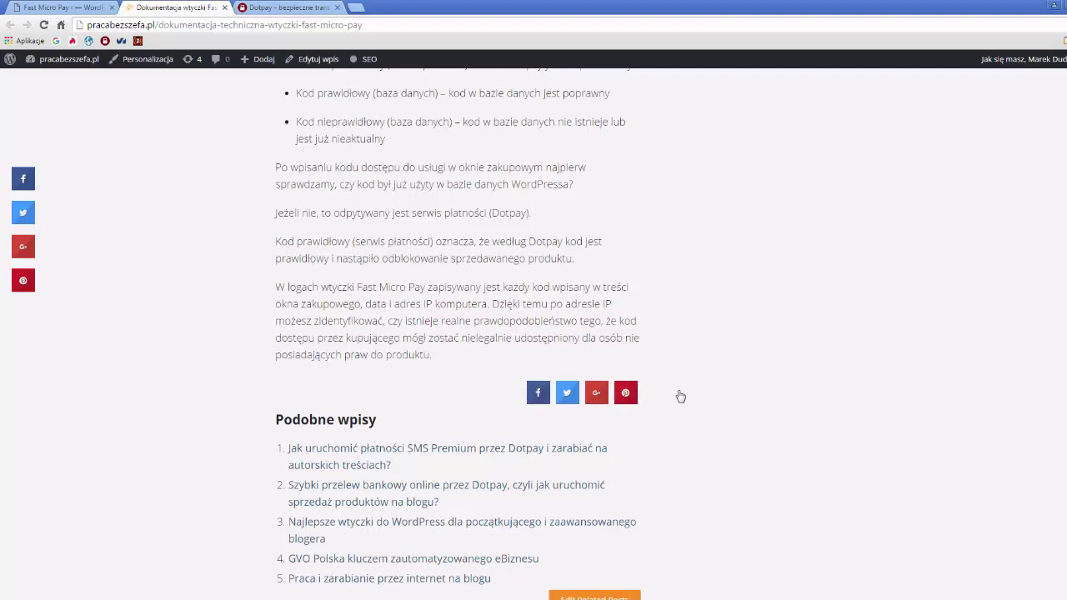
- Move the Dotpay tab to the front and return to the Fast Micro Pay log
scroll(627, 392, up, 3)
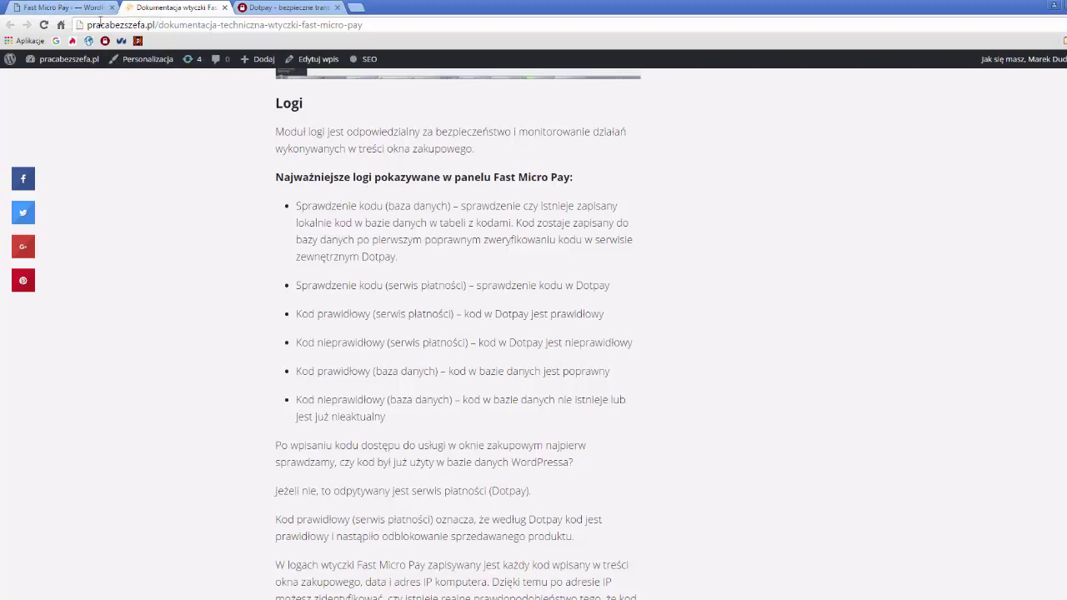
drag(284, 7, 58, 7)
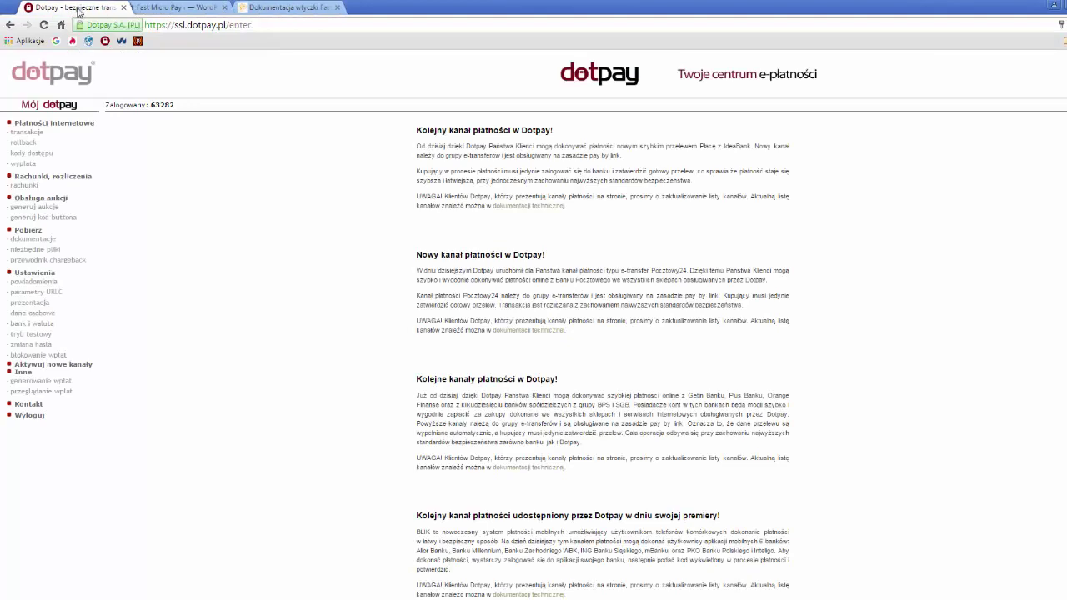
click(180, 7)
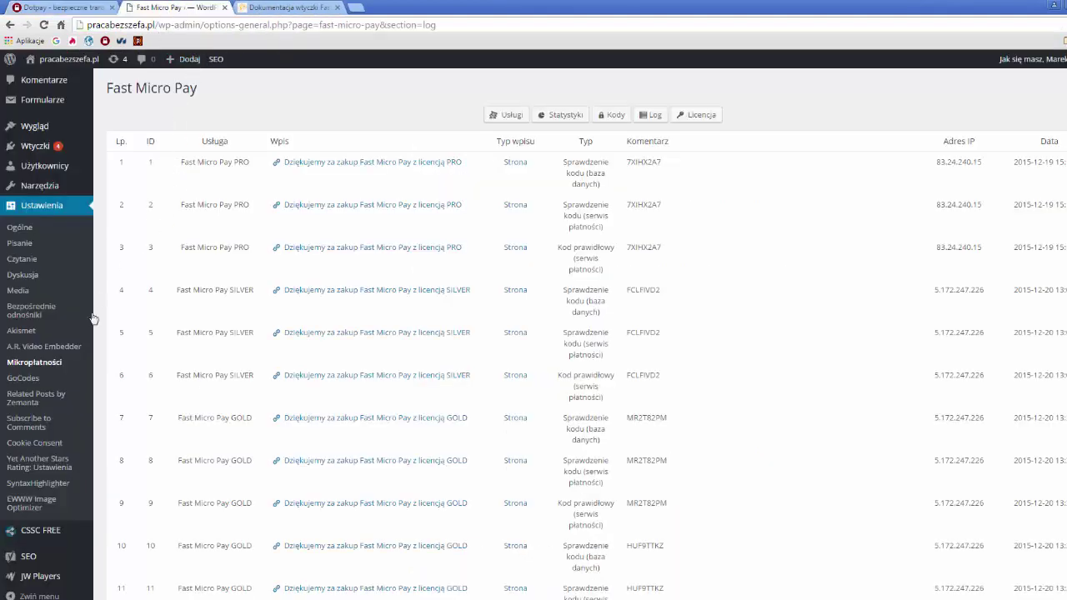
click(39, 367)
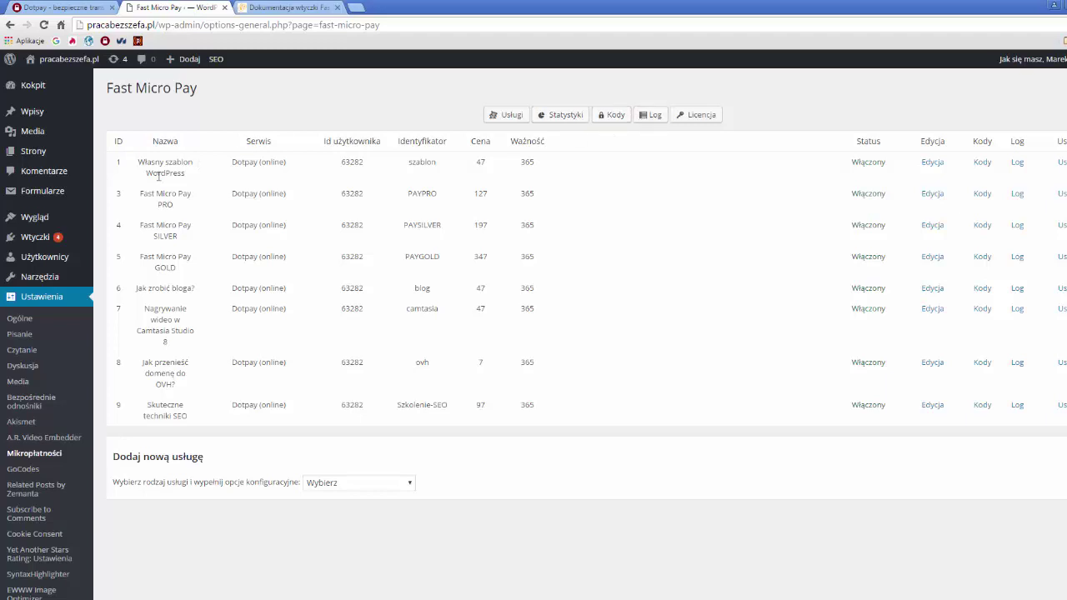
click(653, 118)
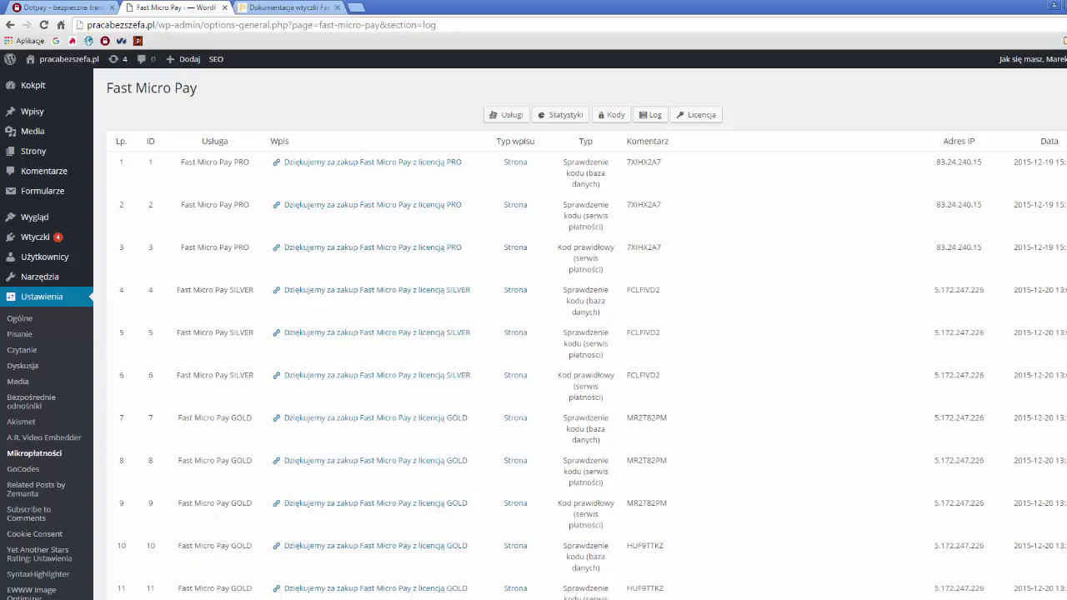
scroll(533, 334, down, 20)
scroll(534, 333, down, 20)
scroll(534, 333, up, 20)
- Open the Jak zrobić bloga offer page from the docs sidebar and close the documentation
click(316, 8)
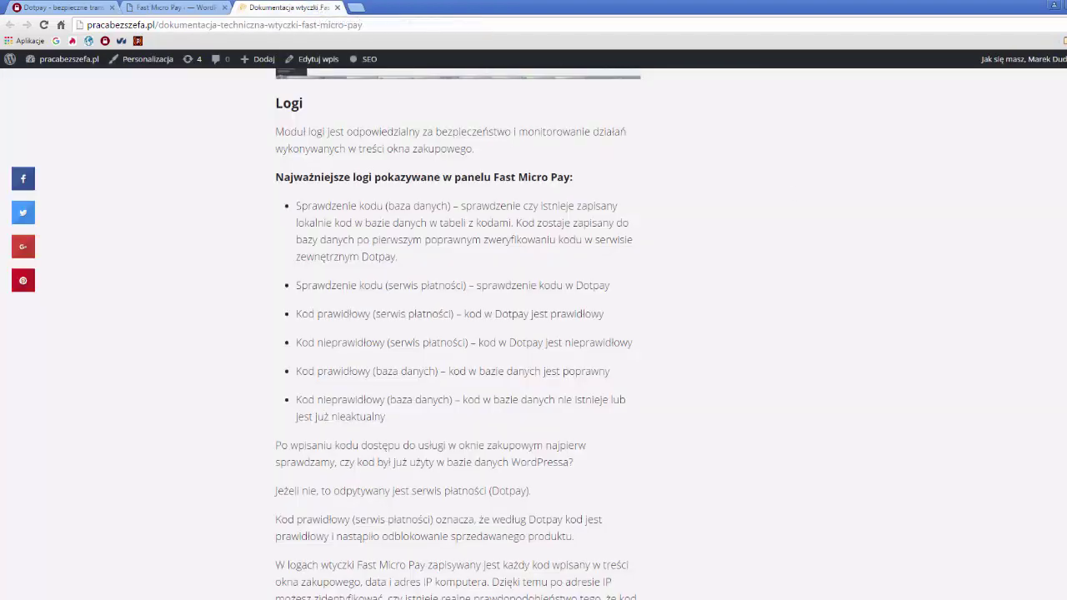
scroll(533, 333, up, 20)
scroll(738, 267, down, 1)
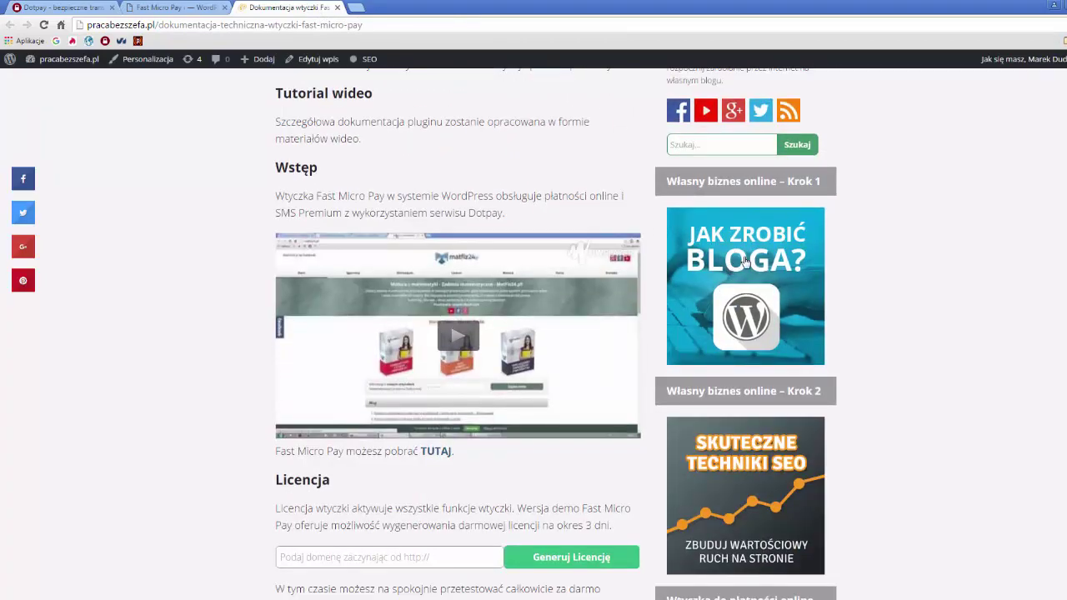
click(740, 262)
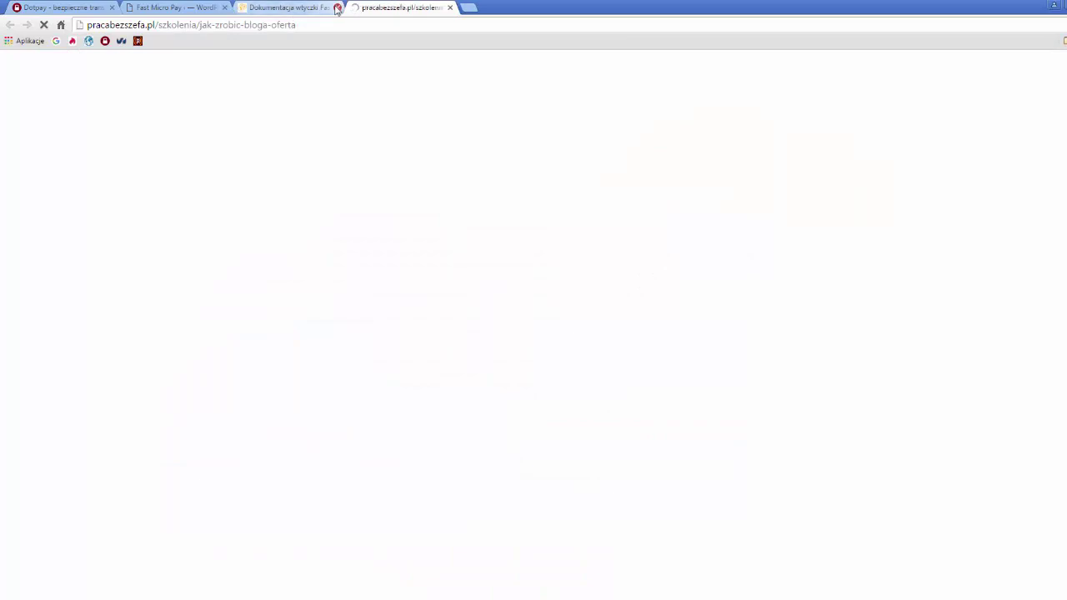
click(337, 7)
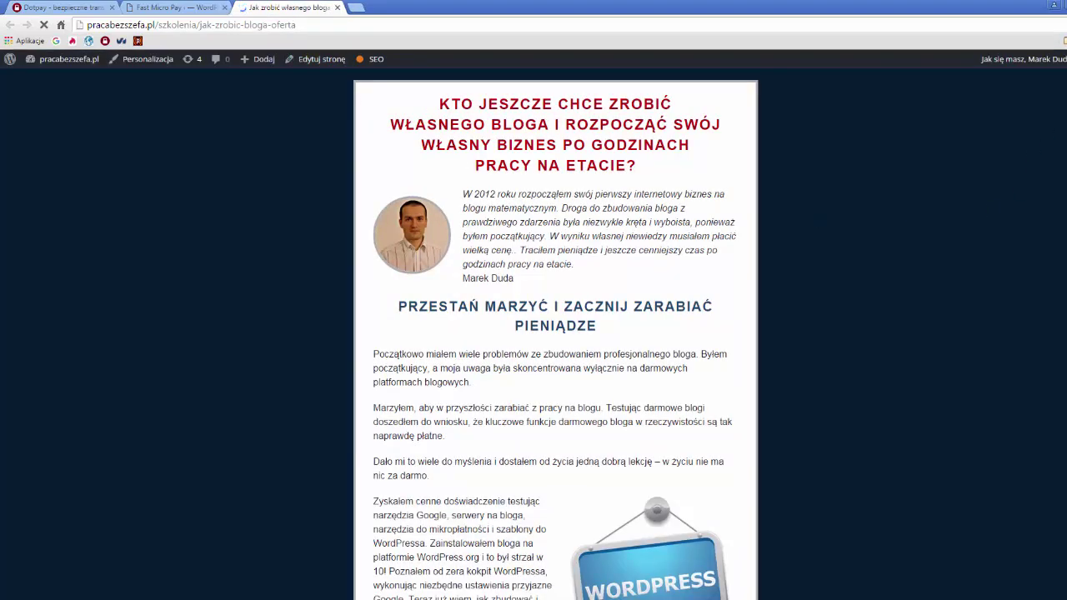
scroll(555, 333, down, 15)
scroll(556, 333, down, 15)
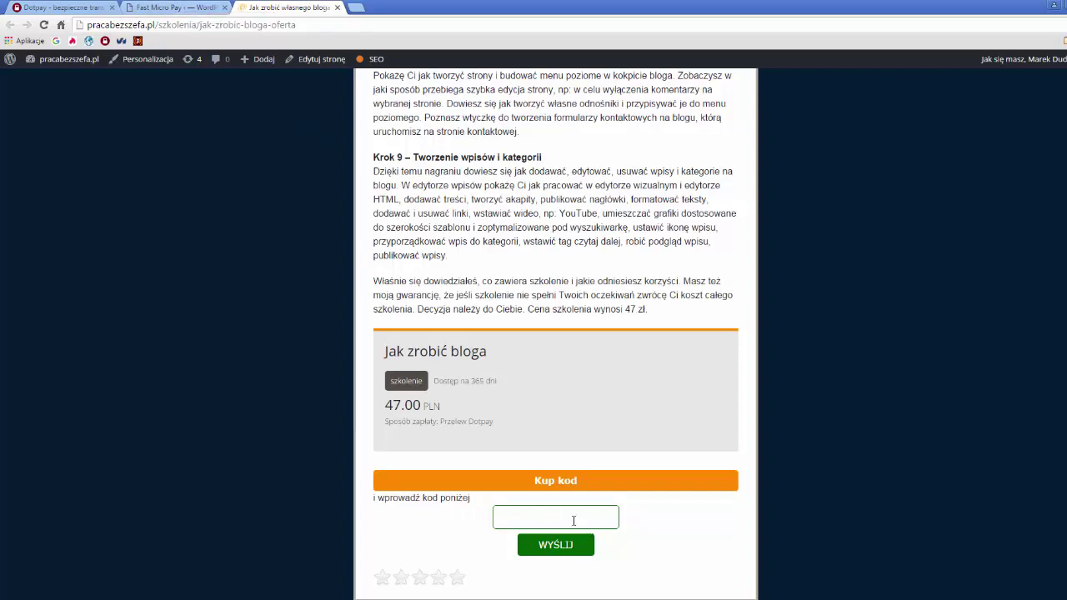
- Enter the test code ASASAS in the offer's code field, then return to the log
click(194, 9)
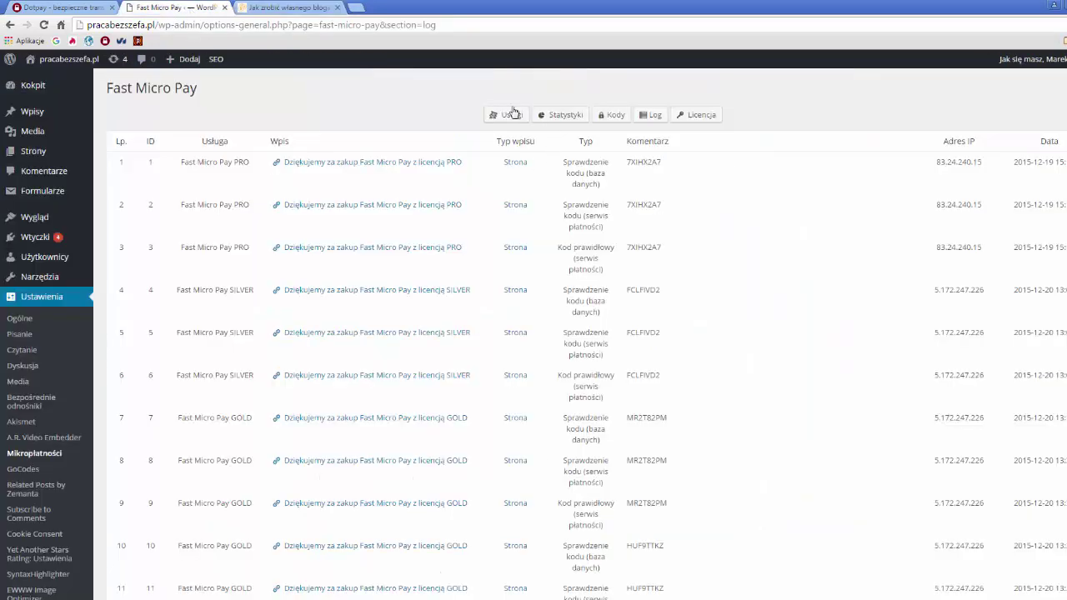
click(271, 9)
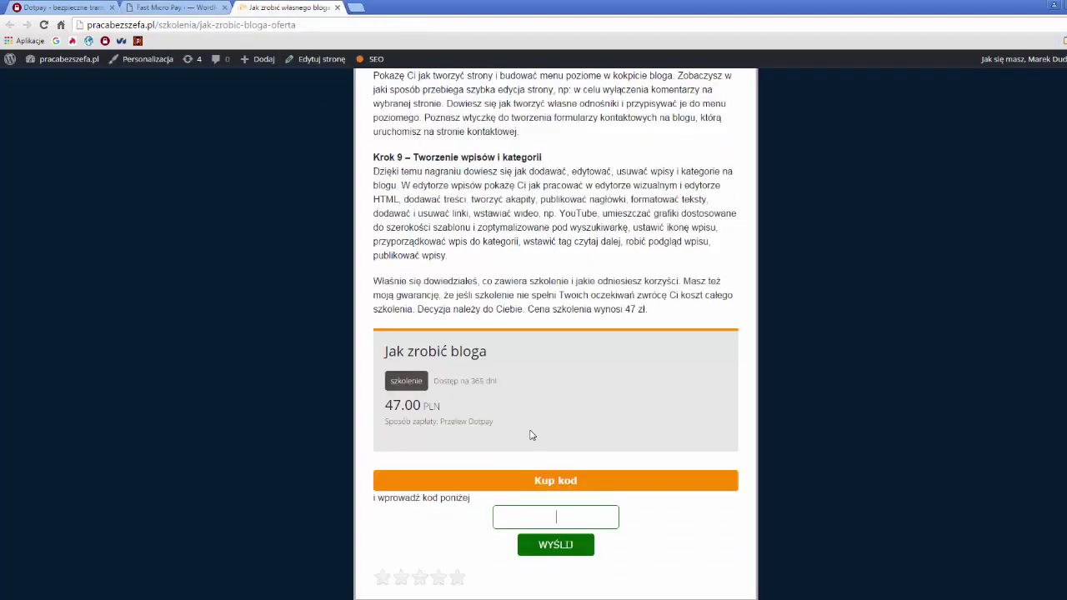
click(566, 522)
text(ASASAS)
double_click(582, 517)
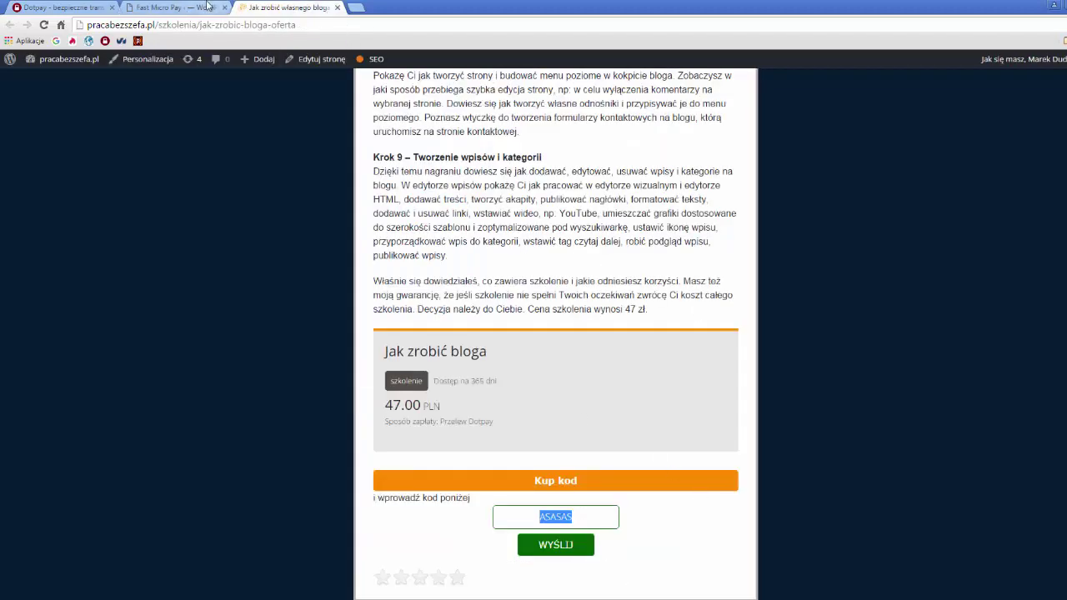
click(205, 5)
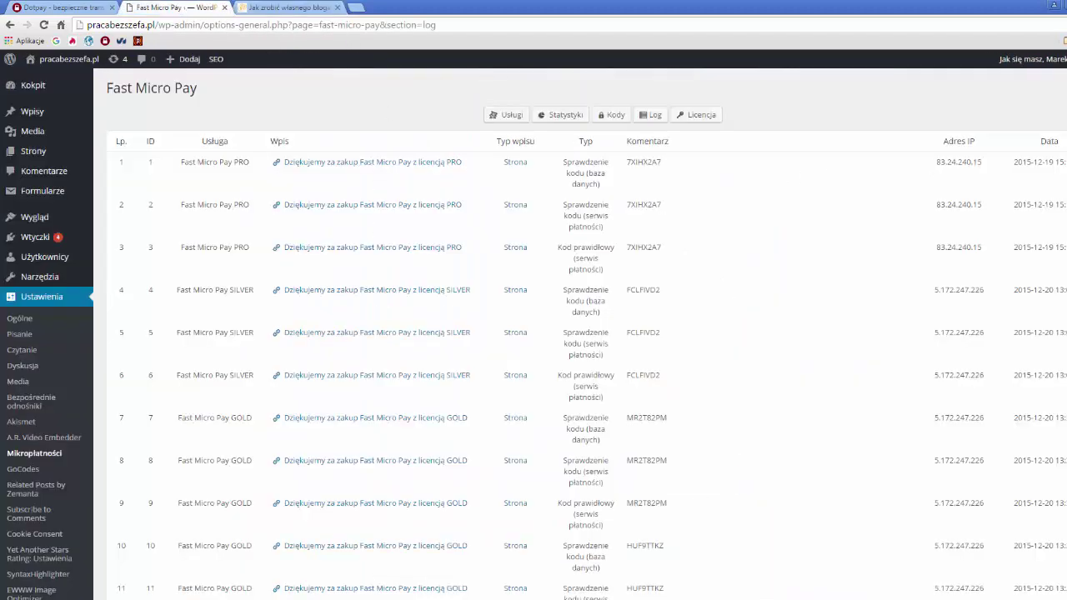
drag(934, 164, 994, 162)
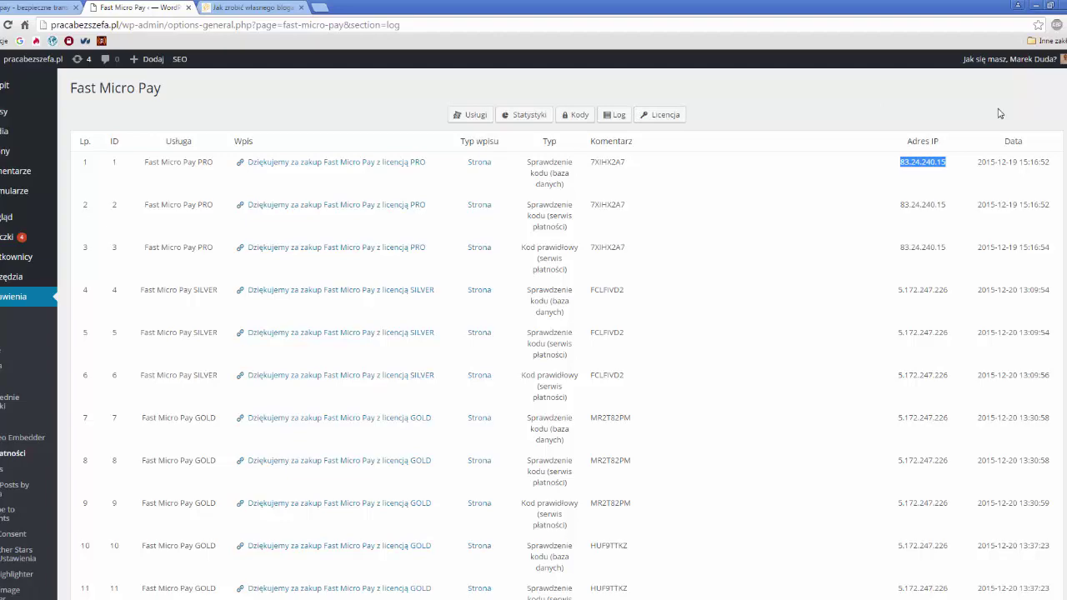
scroll(594, 222, down, 15)
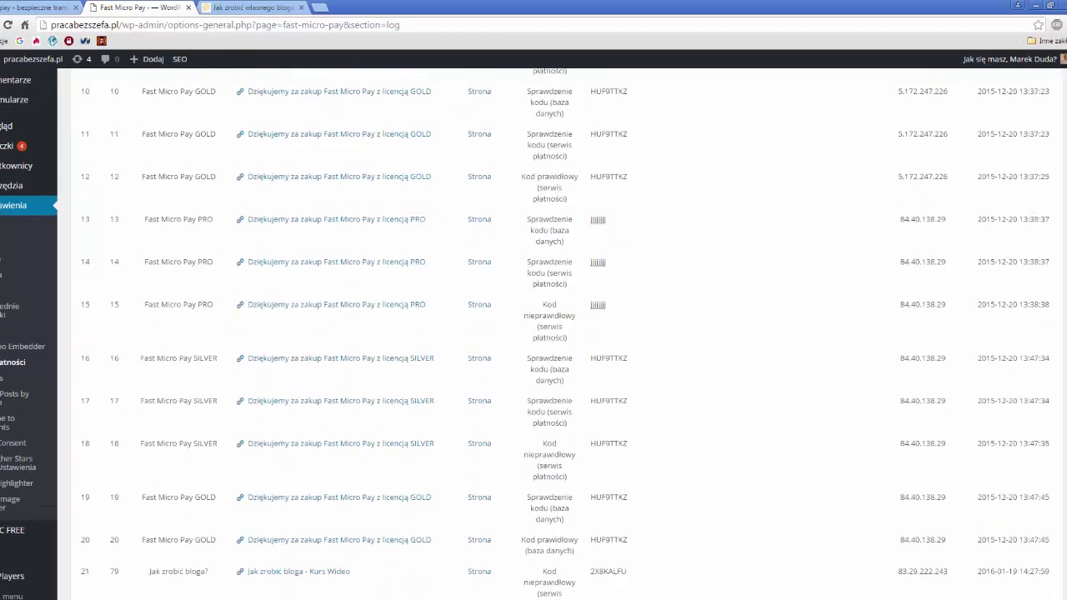
scroll(567, 333, up, 15)
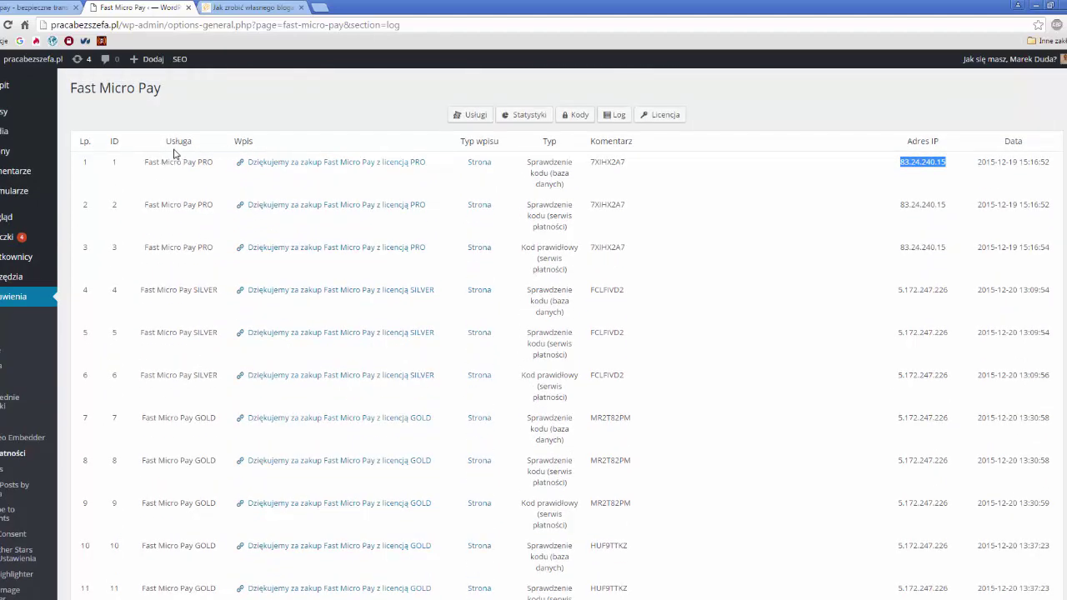
drag(147, 163, 223, 164)
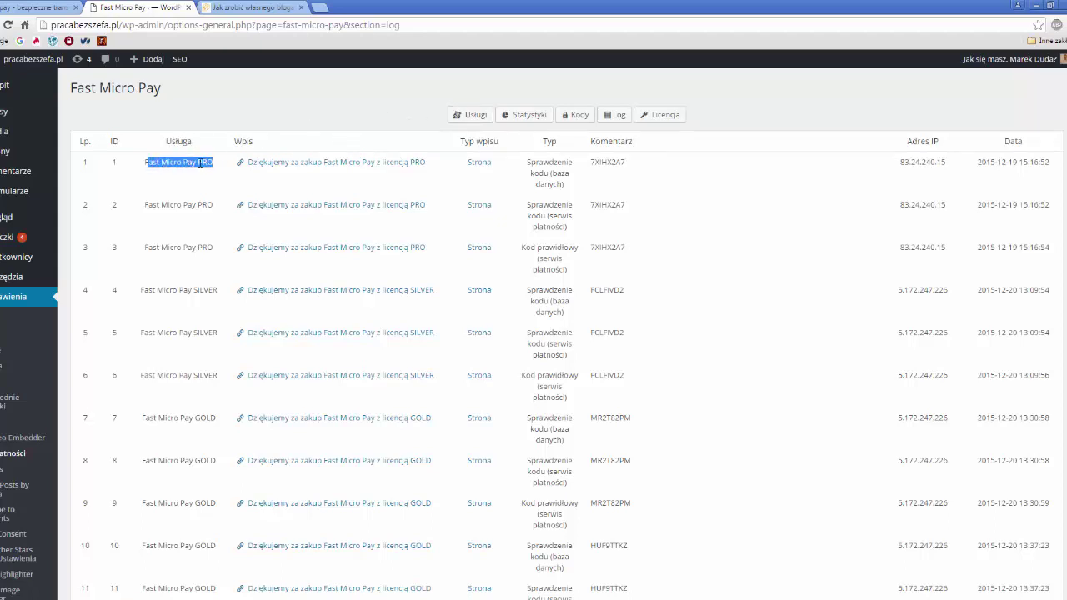
drag(212, 164, 144, 163)
click(240, 163)
drag(529, 158, 550, 173)
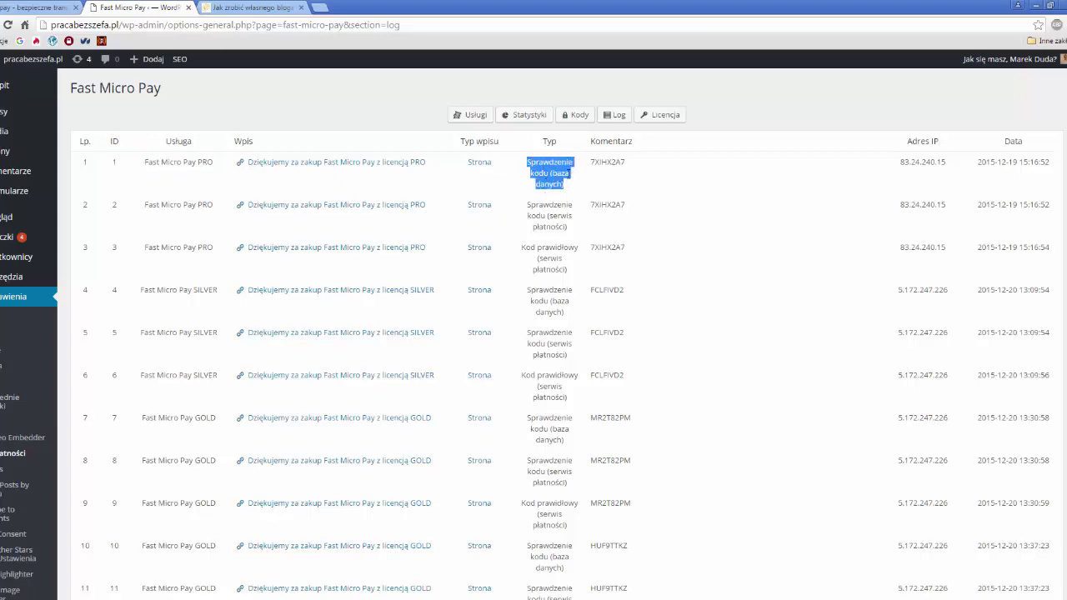
double_click(604, 162)
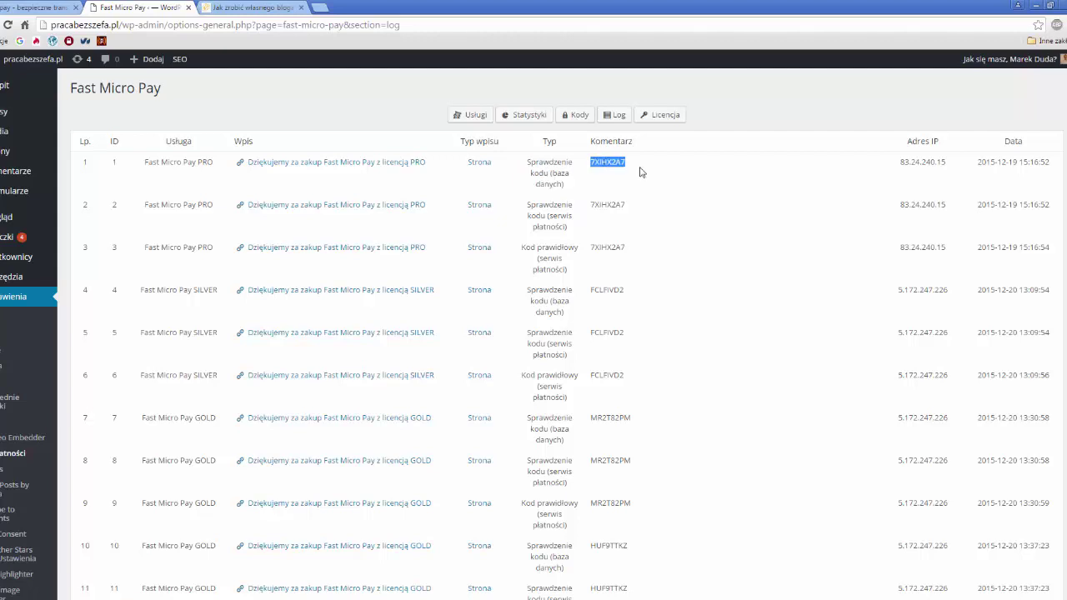
click(258, 7)
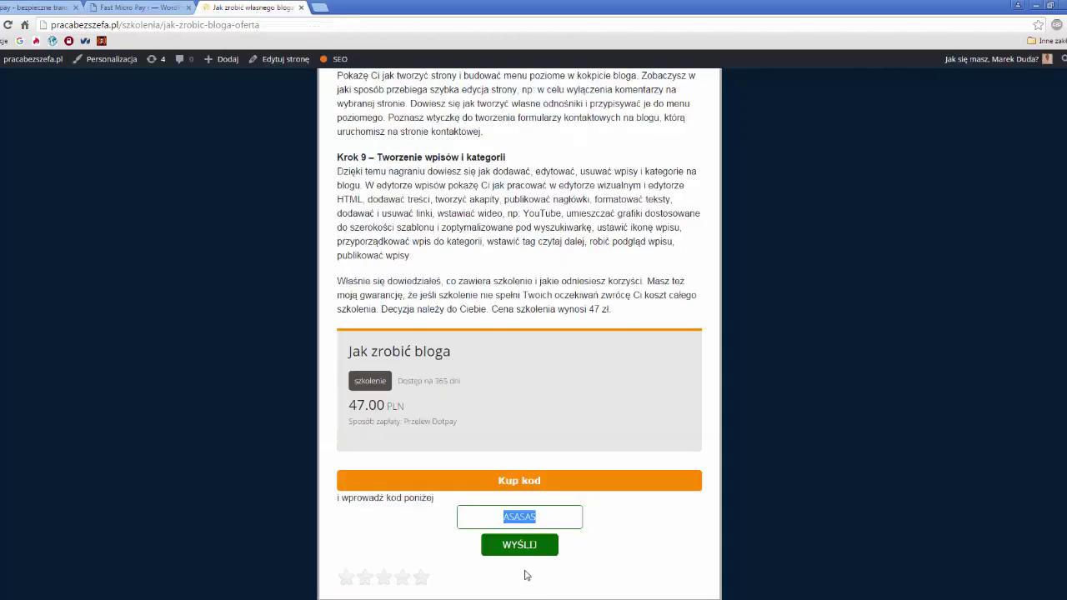
click(151, 8)
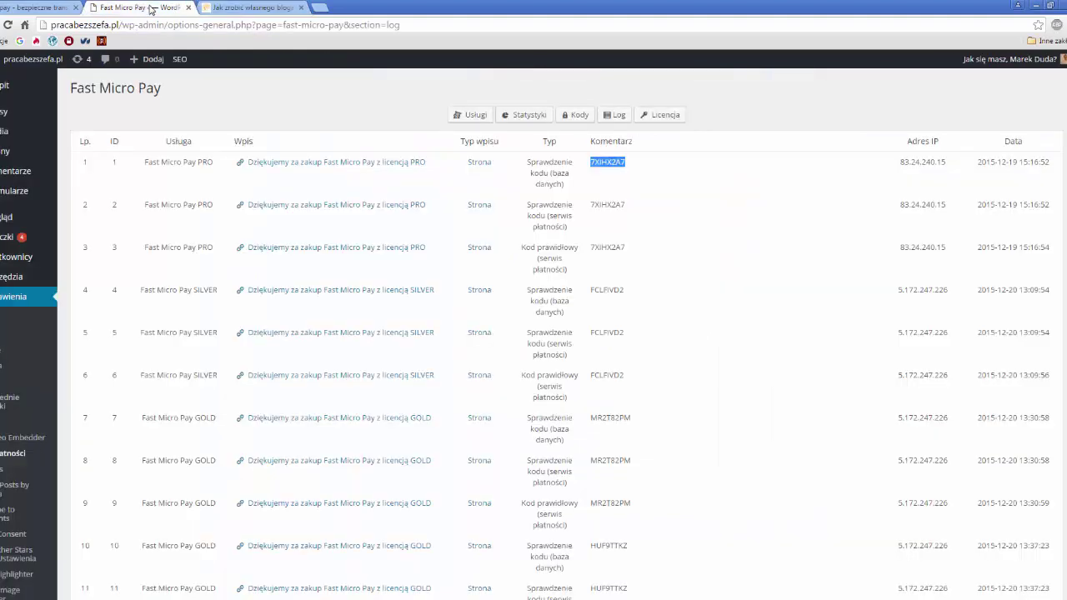
drag(947, 163, 899, 163)
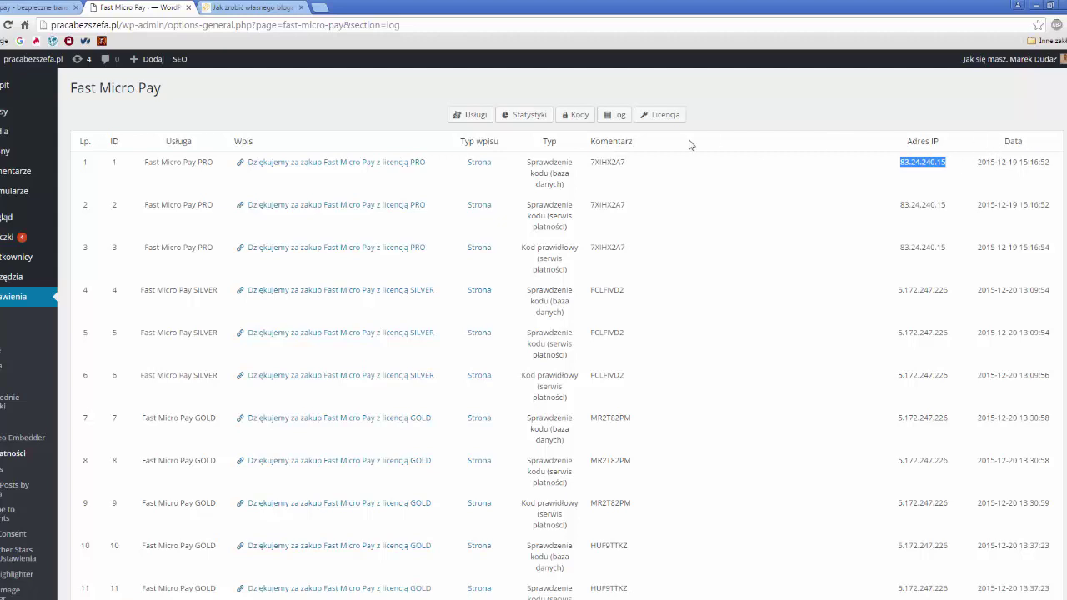
double_click(608, 162)
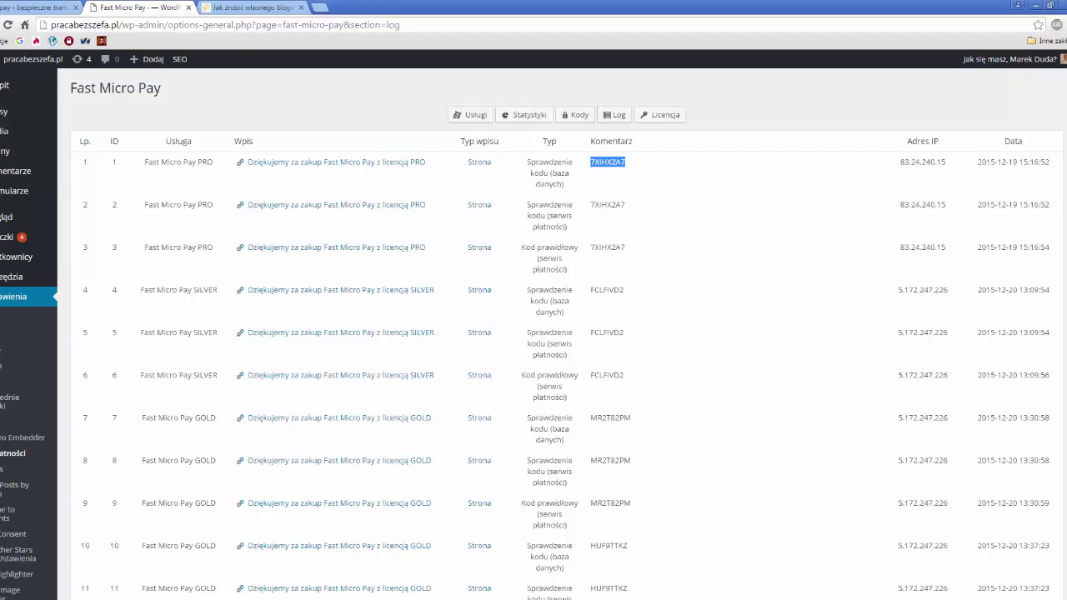
- Clear the whole log with 'Wyczyść cały log' so it reads 'Log jest pusty'
scroll(534, 334, down, 20)
scroll(534, 333, down, 20)
scroll(533, 333, down, 8)
scroll(534, 333, down, 8)
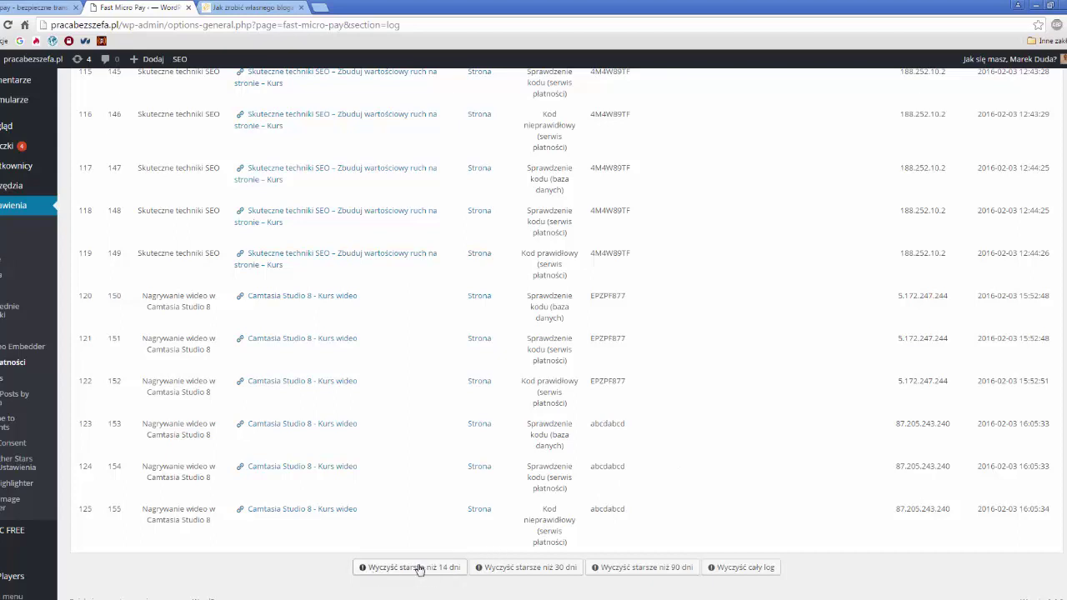
click(746, 571)
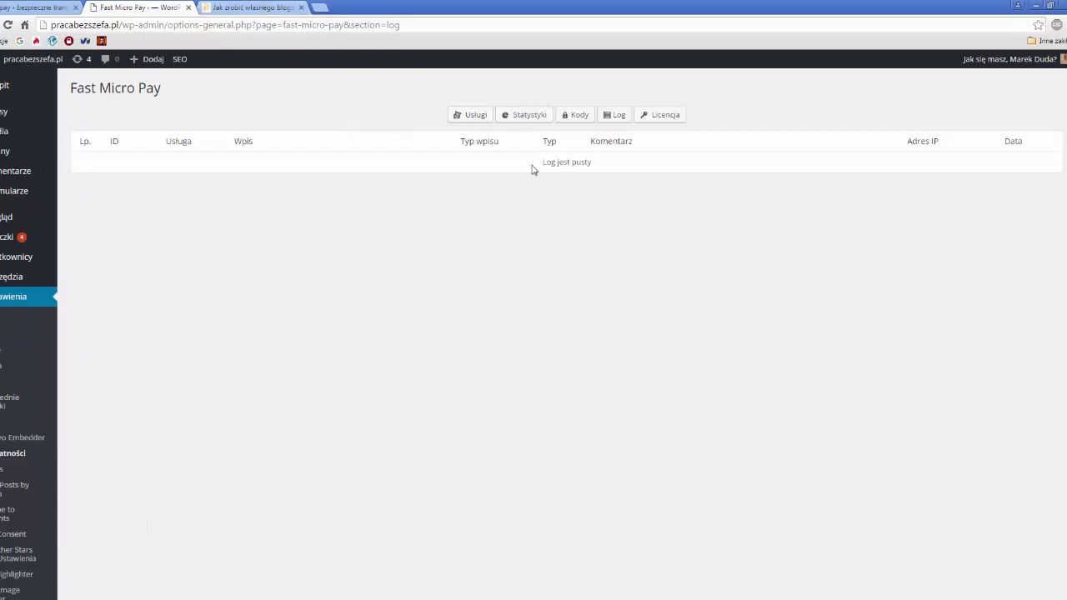
- Replace ASASAS with =10ABCD in the course page's code field and submit it
click(255, 7)
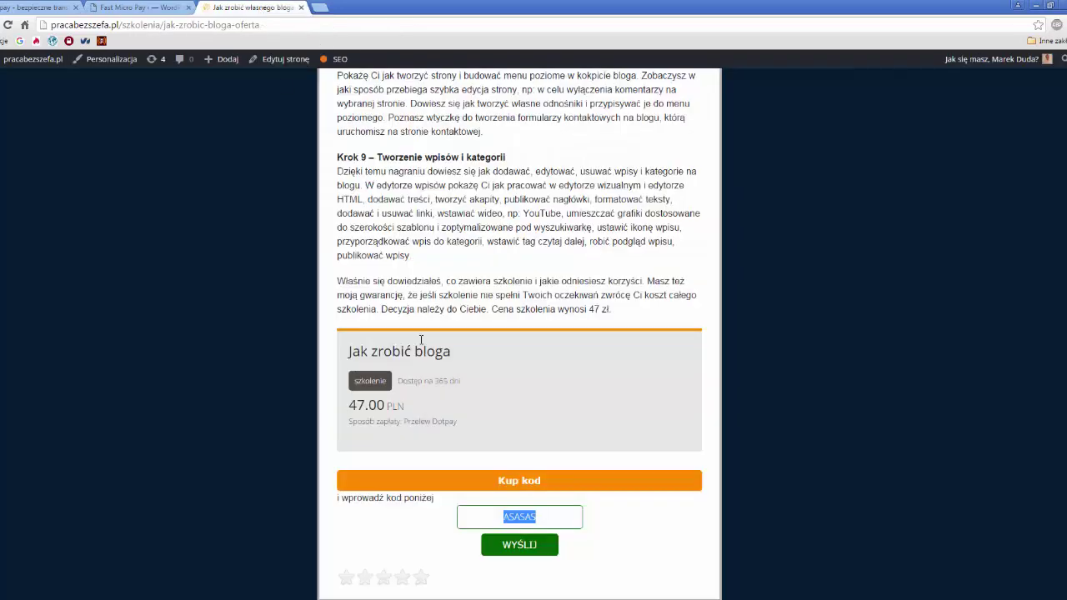
click(551, 517)
double_click(473, 516)
key(BackSpace)
text(=10ABCD)
click(537, 548)
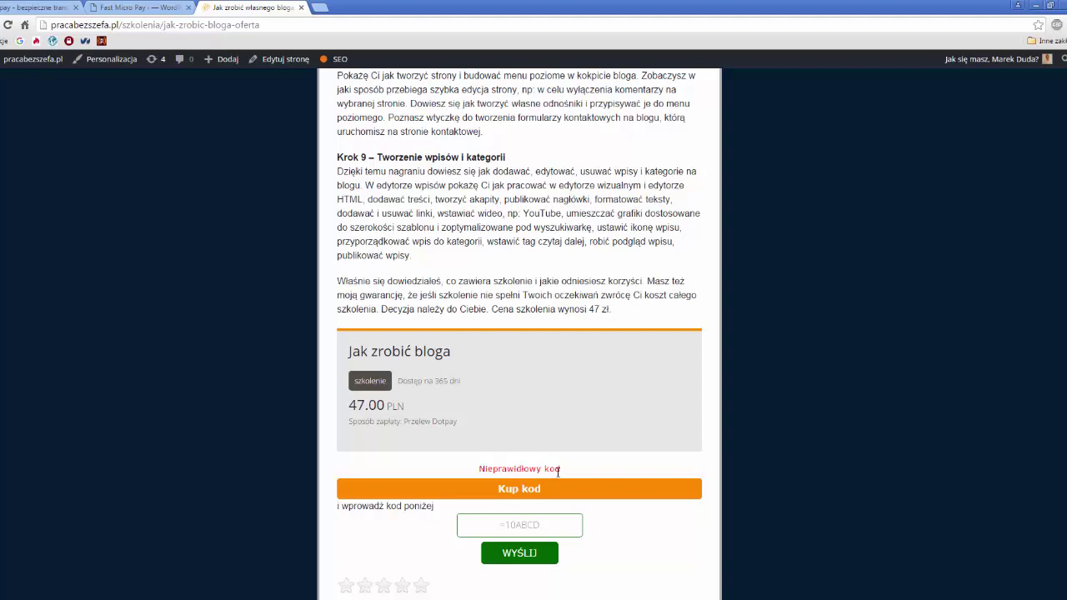
- Check the 'Nieprawidłowy kod' error, then return to the Fast Micro Pay log
drag(564, 475, 476, 469)
click(564, 475)
click(114, 7)
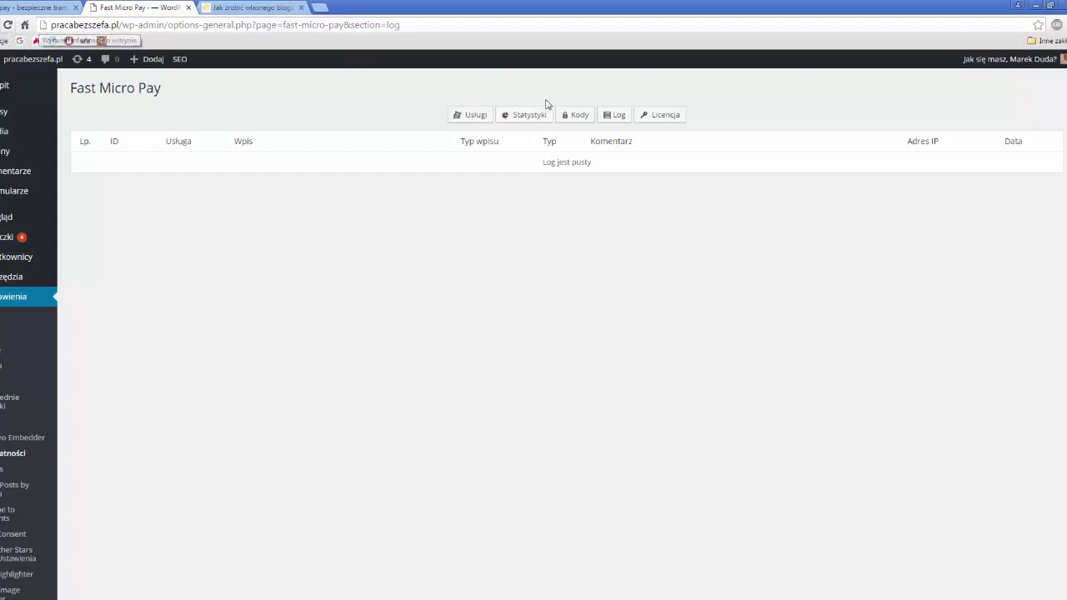
- Reload the Log page to show the three new =10ABCD entries
click(613, 116)
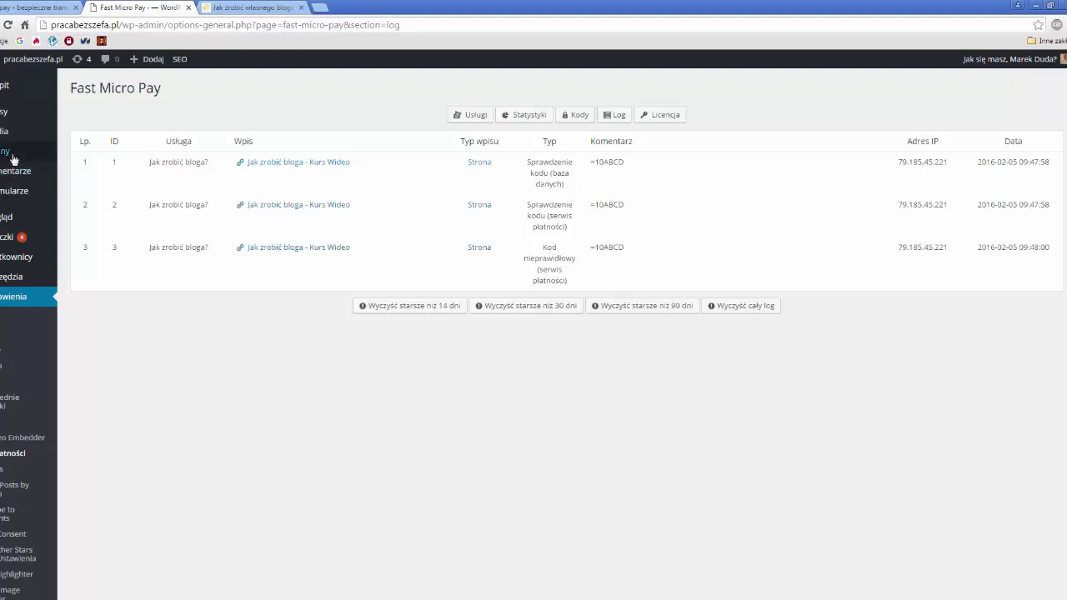
mouse_move(8, 159)
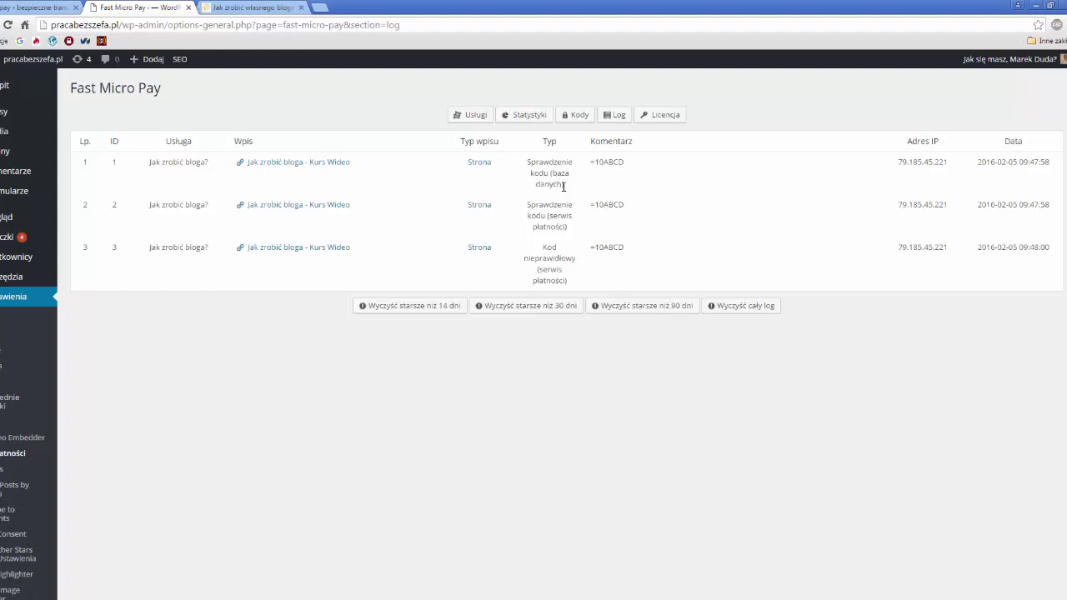
drag(625, 162, 589, 161)
click(605, 164)
drag(591, 163, 627, 161)
click(253, 8)
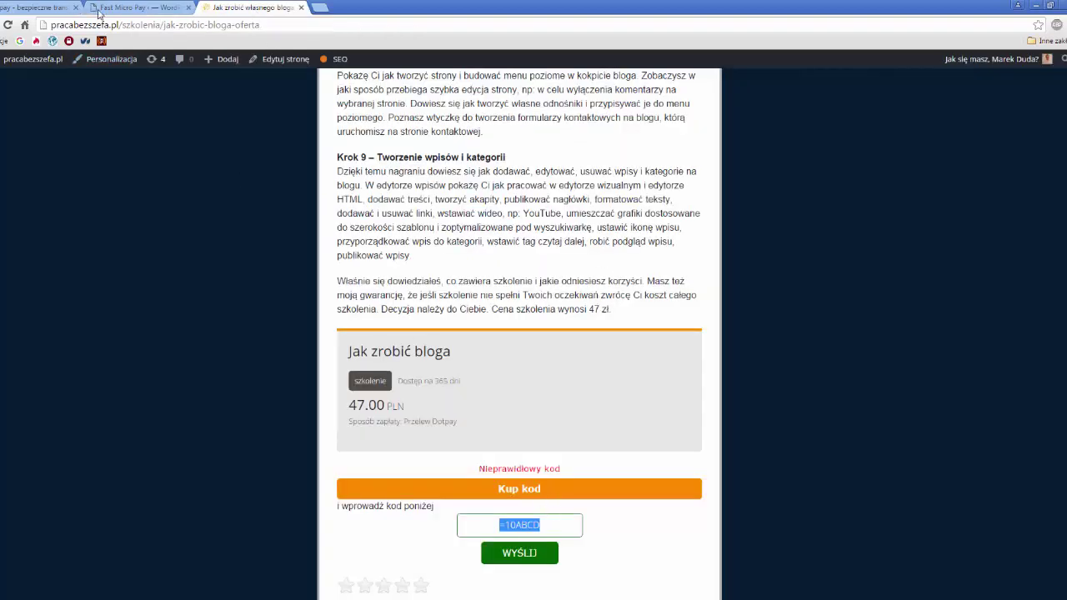
click(125, 7)
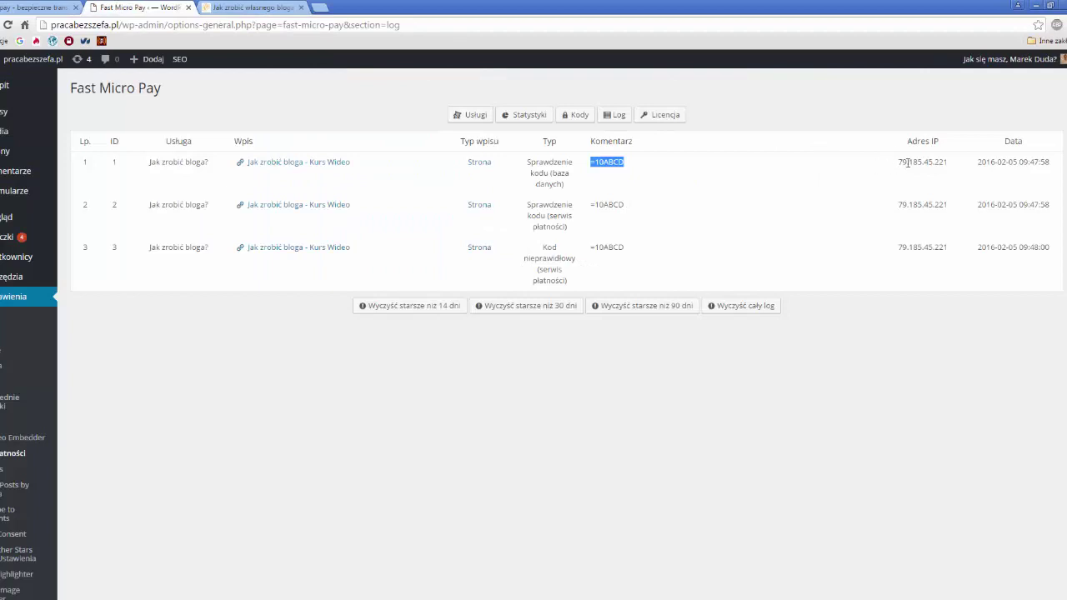
drag(900, 162, 951, 163)
click(932, 176)
click(321, 7)
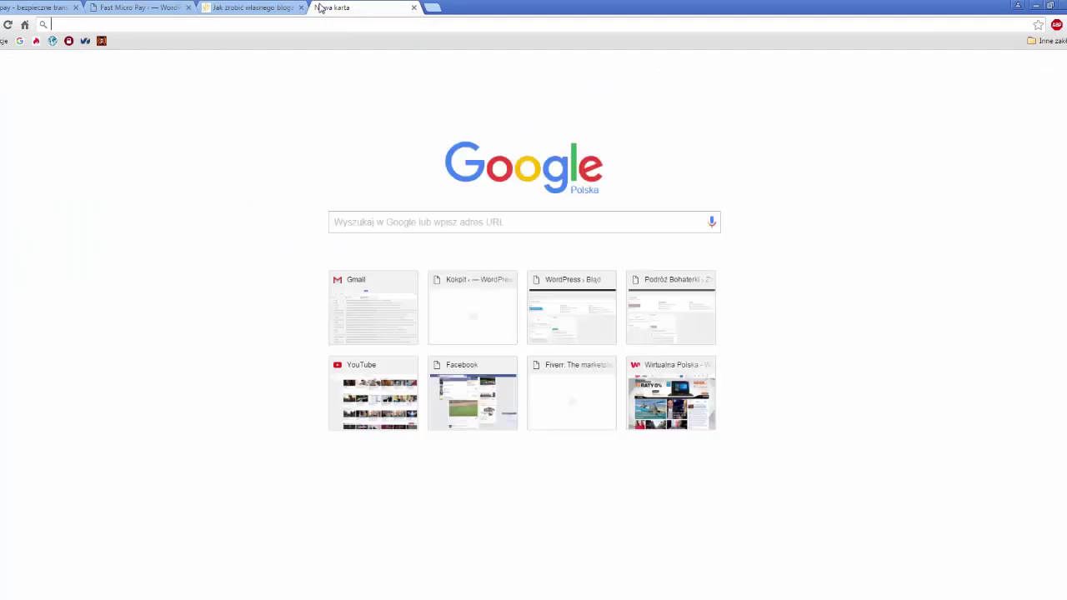
text(wa)
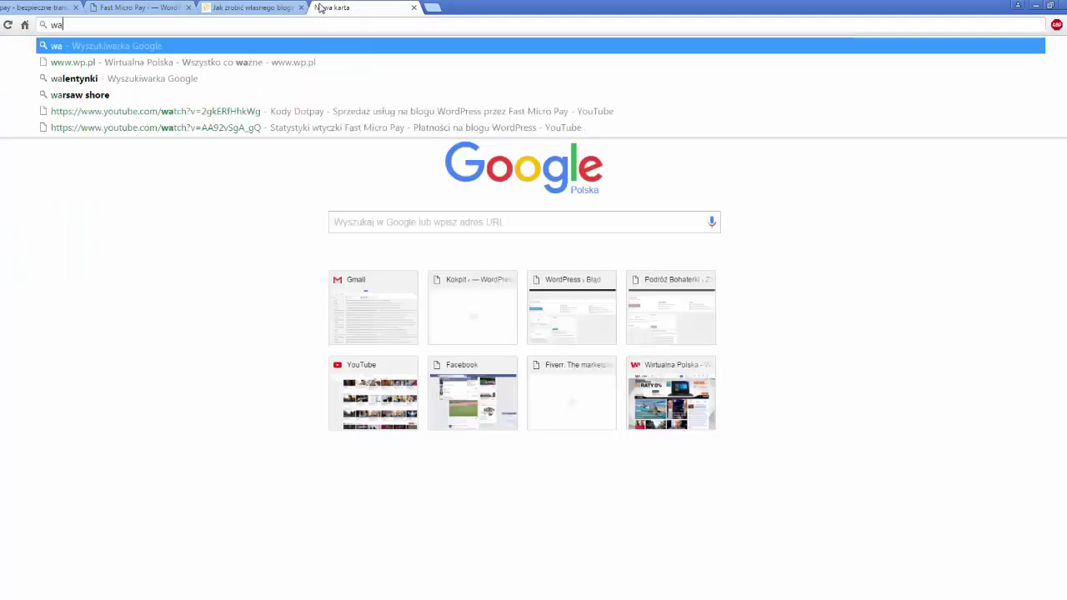
key(BackSpace)
text(hat is my)
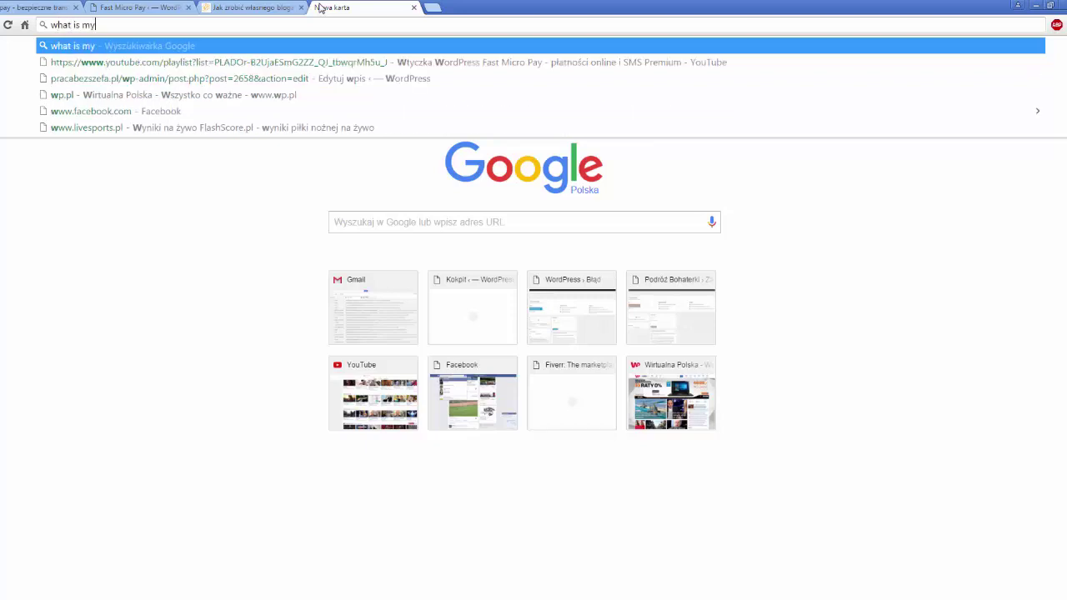
text( ip)
key(Return)
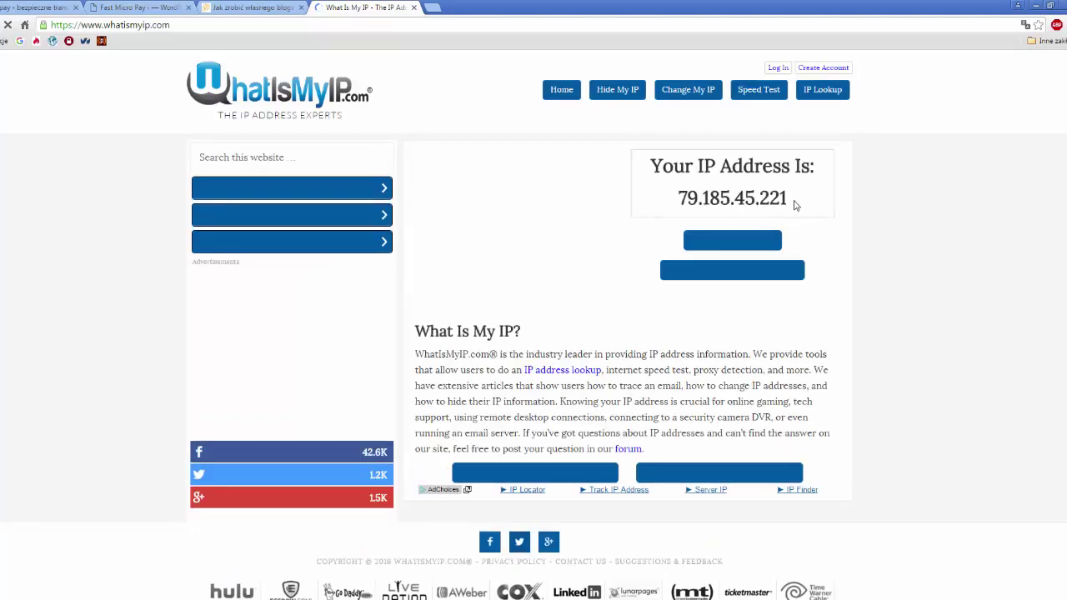
drag(796, 209, 685, 206)
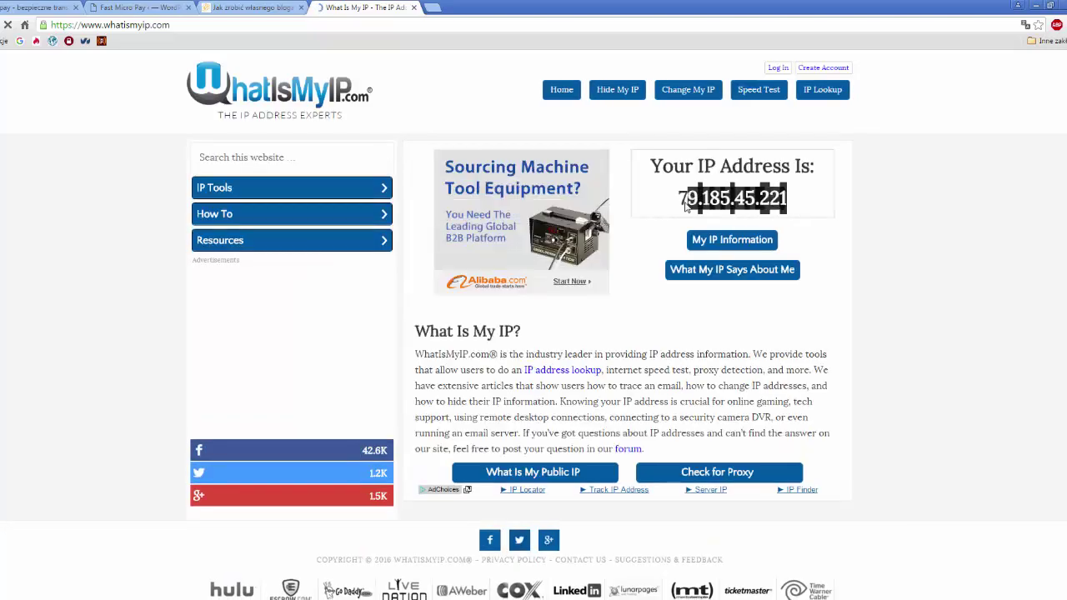
click(737, 207)
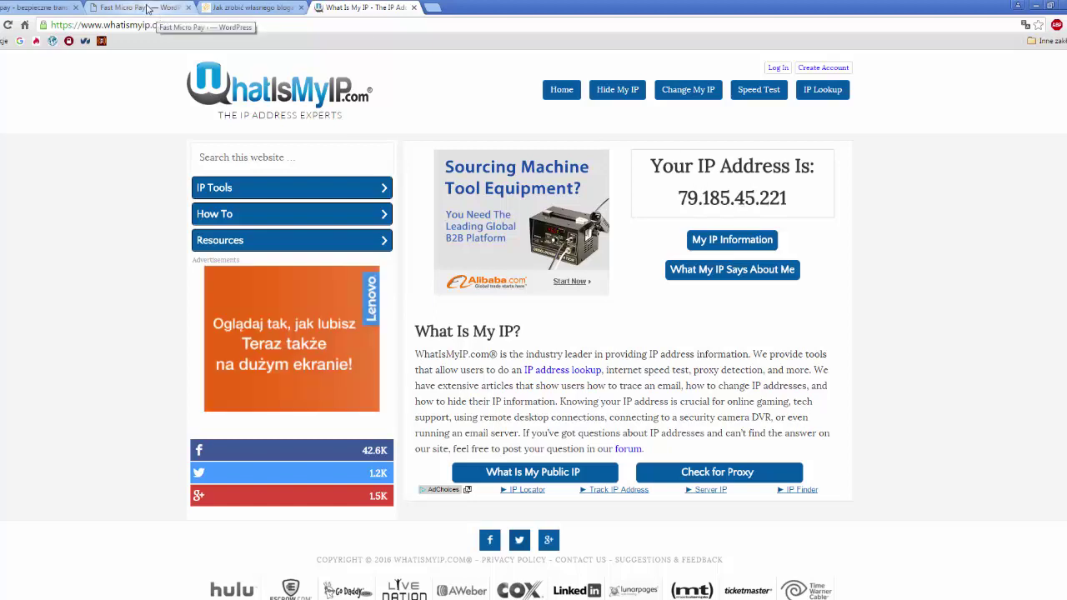
click(148, 8)
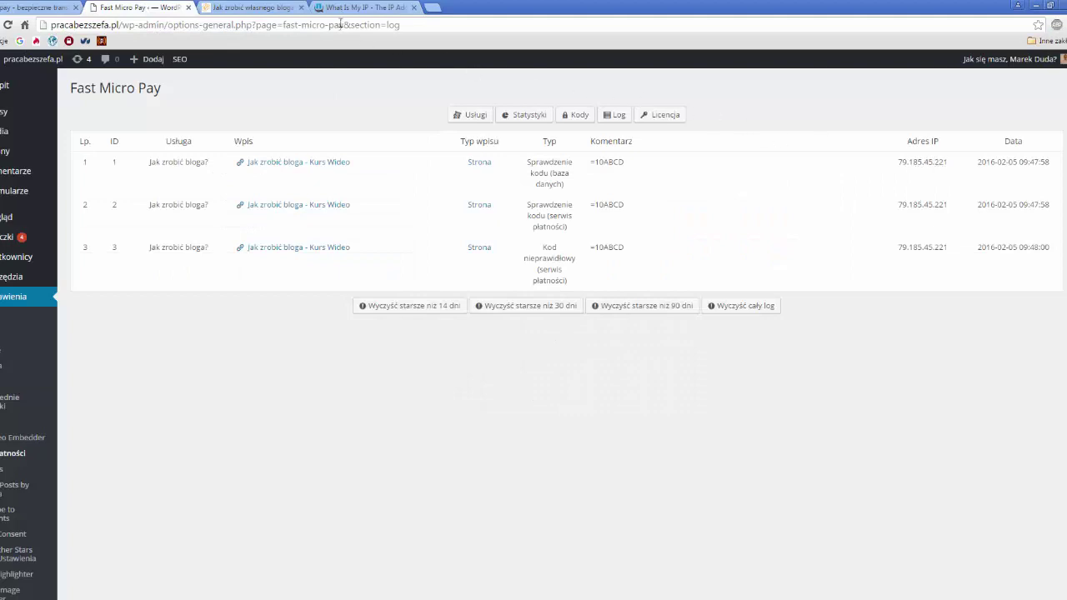
click(353, 10)
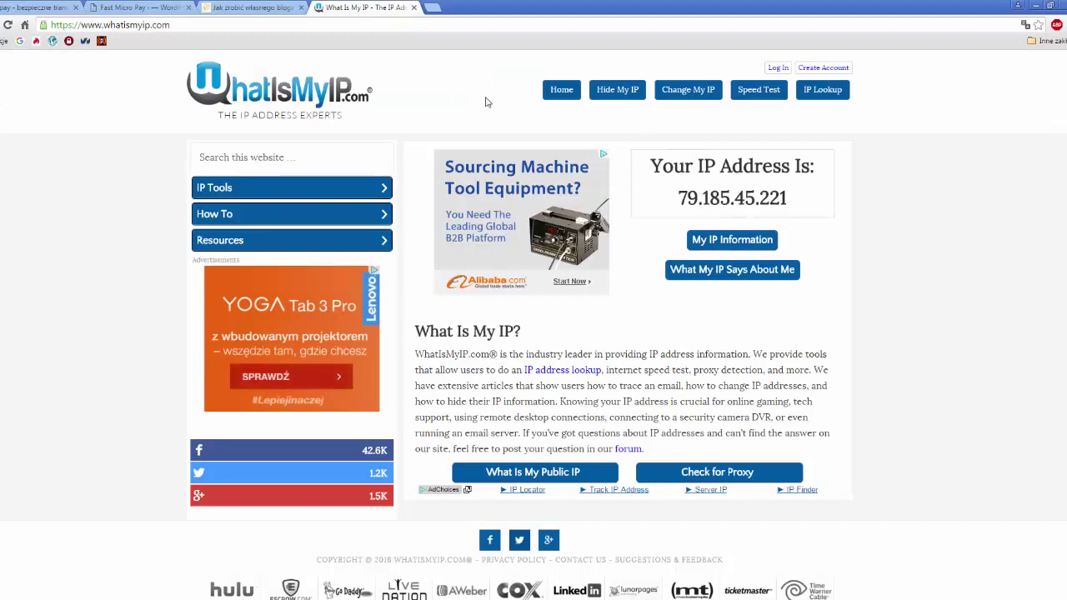
click(411, 8)
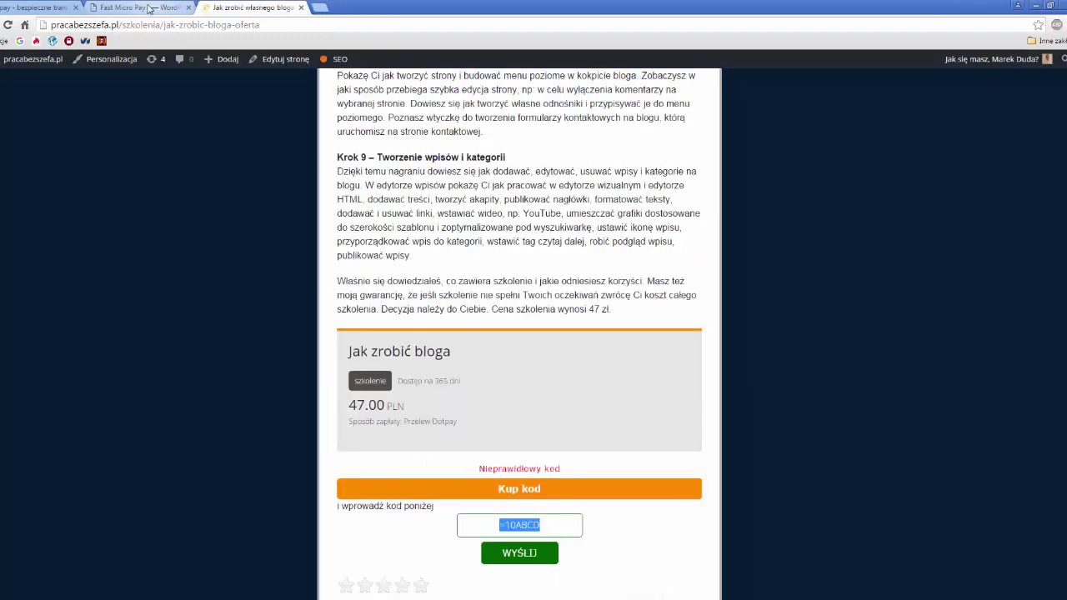
click(140, 7)
drag(898, 162, 950, 162)
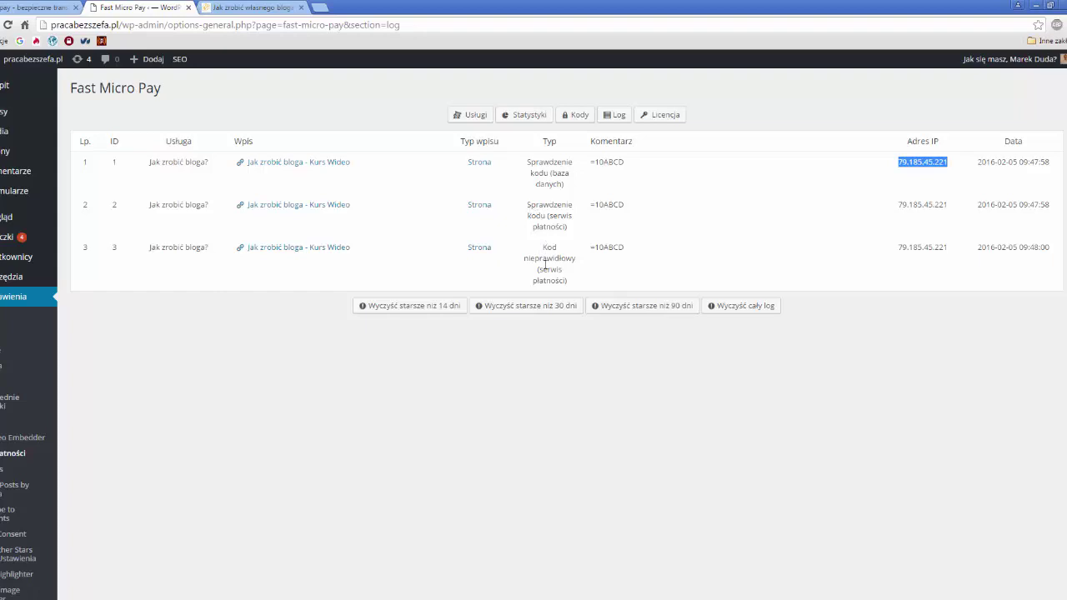
triple_click(528, 161)
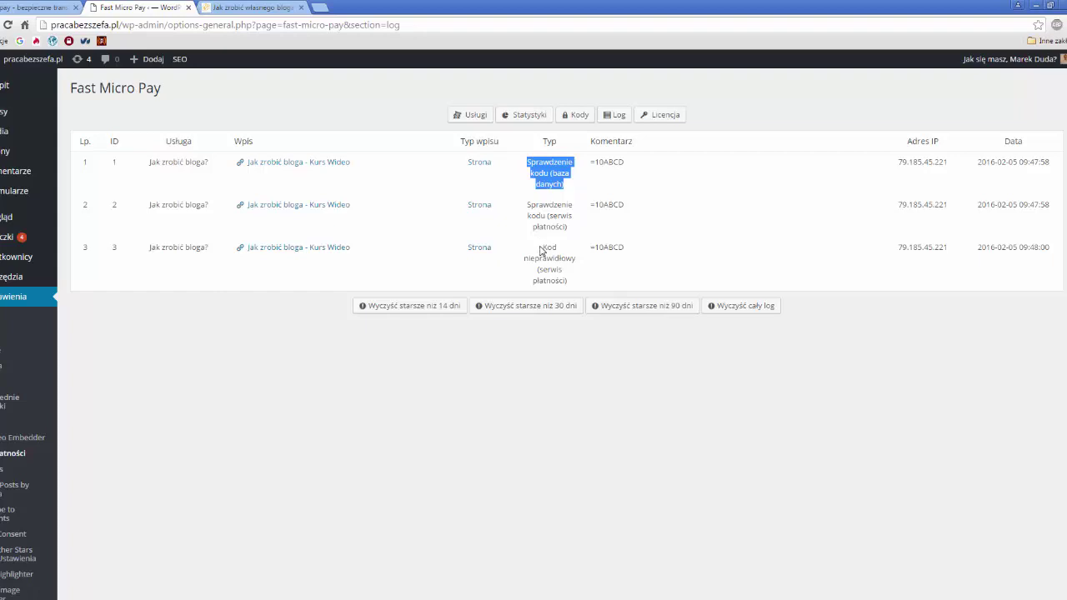
drag(545, 247, 572, 260)
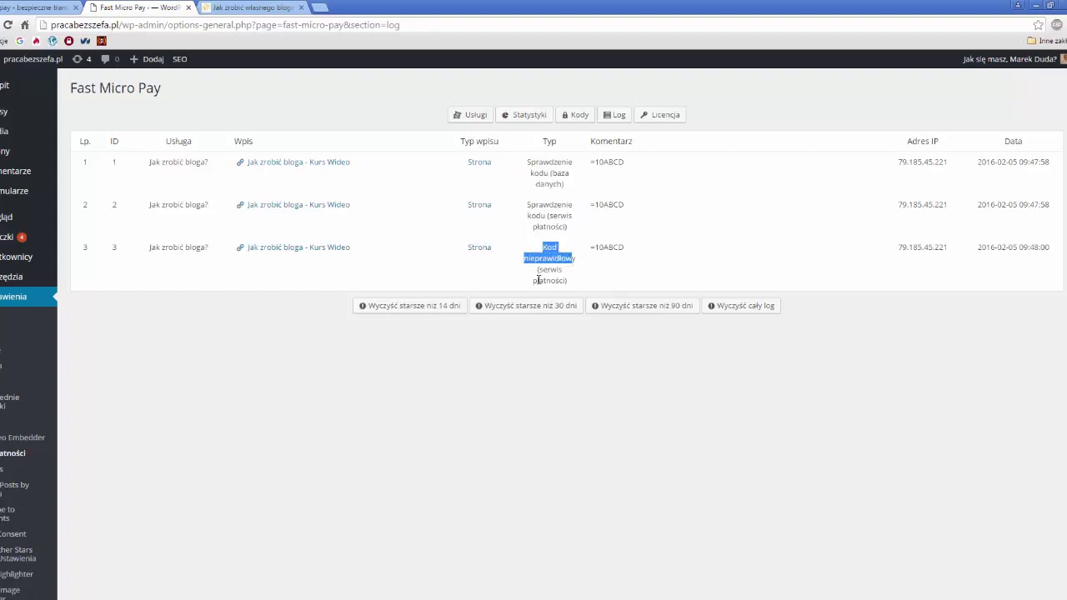
click(538, 280)
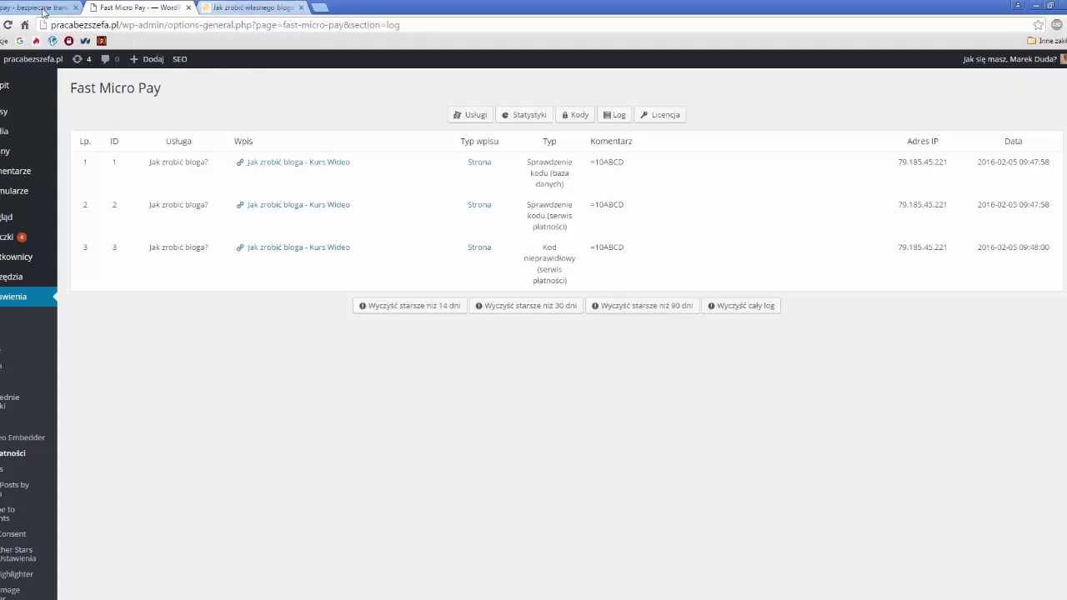
- Test the blog service under Usługi > Lista kont and copy the generated access code
click(42, 9)
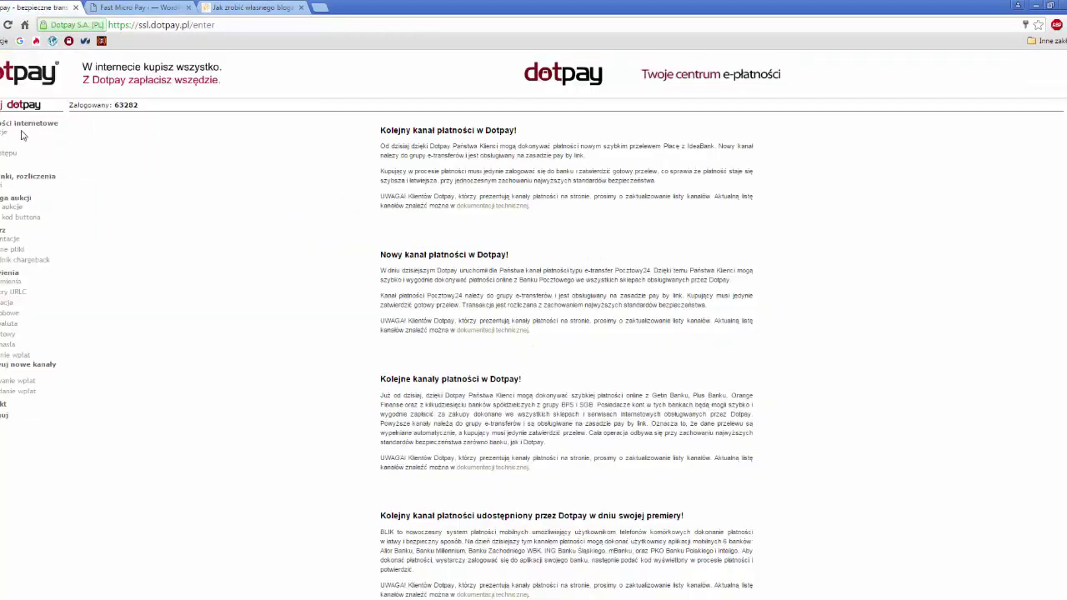
click(3, 156)
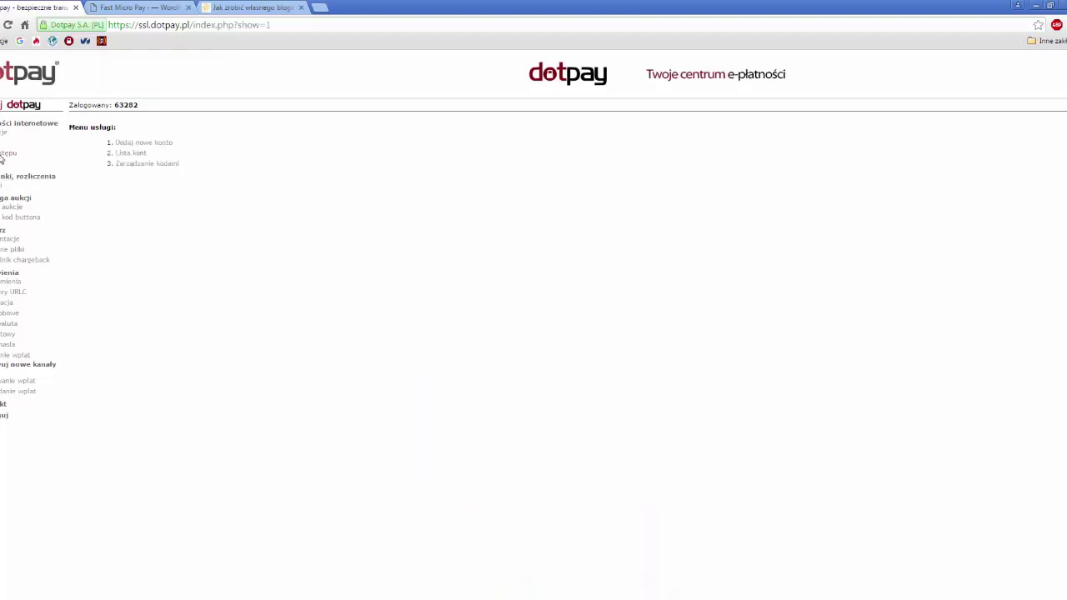
click(123, 154)
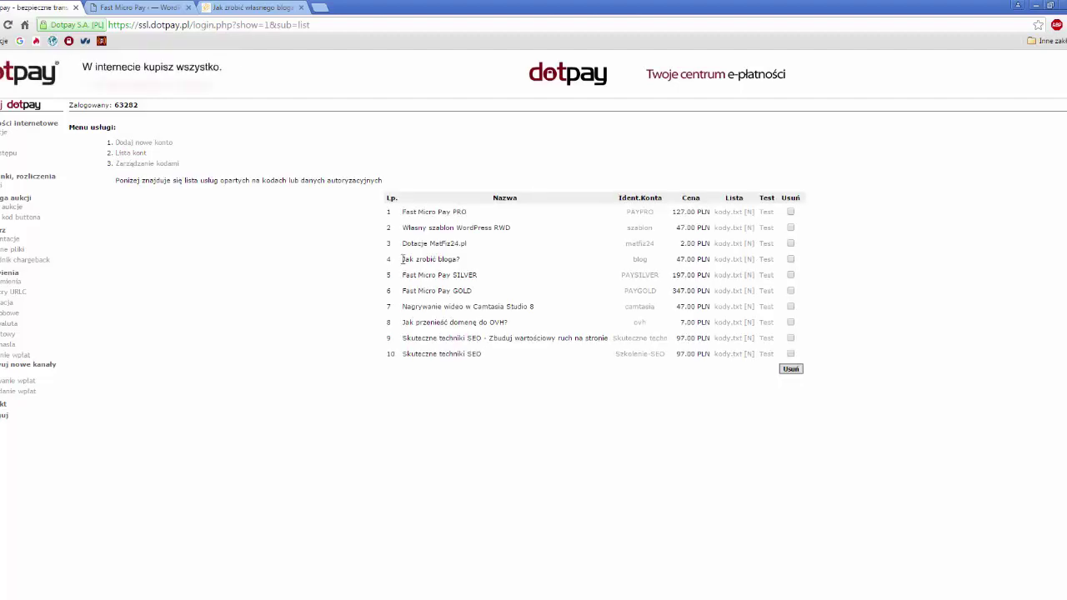
click(766, 260)
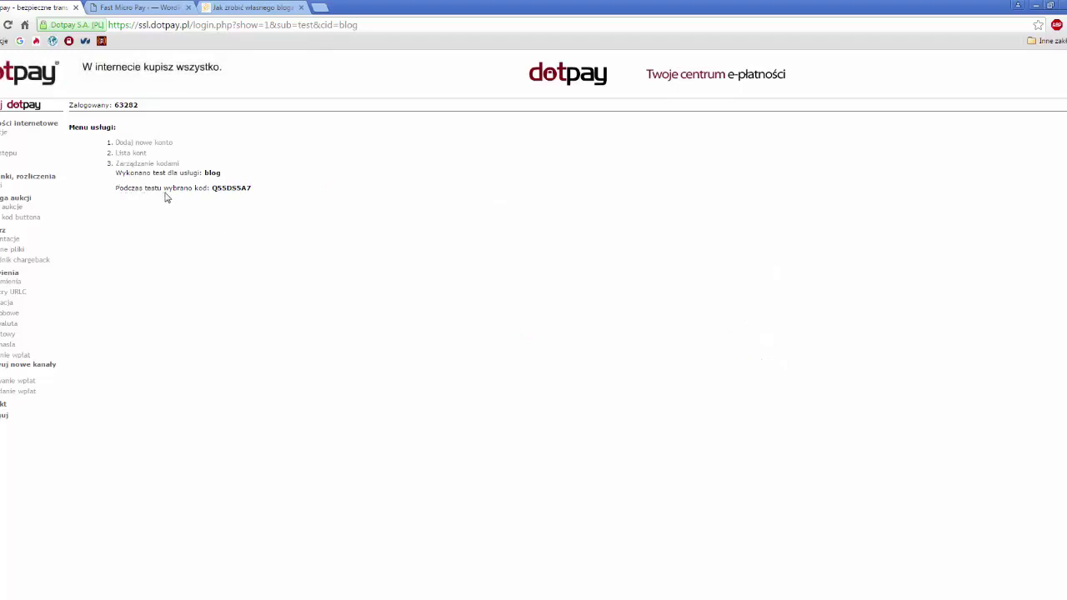
double_click(234, 188)
right_click(234, 190)
click(247, 199)
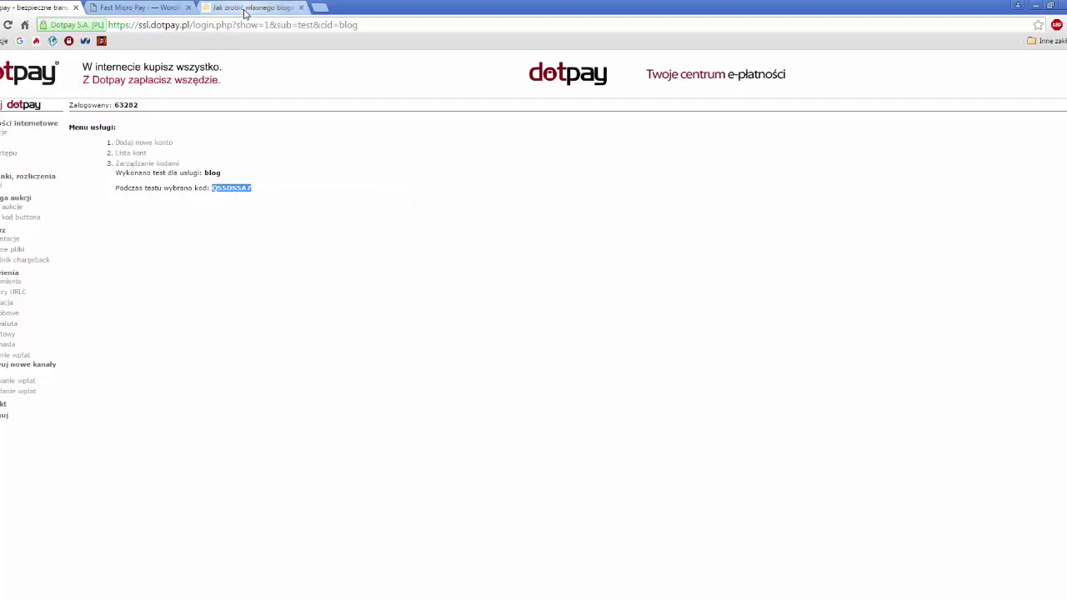
click(242, 8)
- Paste the copied test code over the old code on the offer page and submit it
click(549, 518)
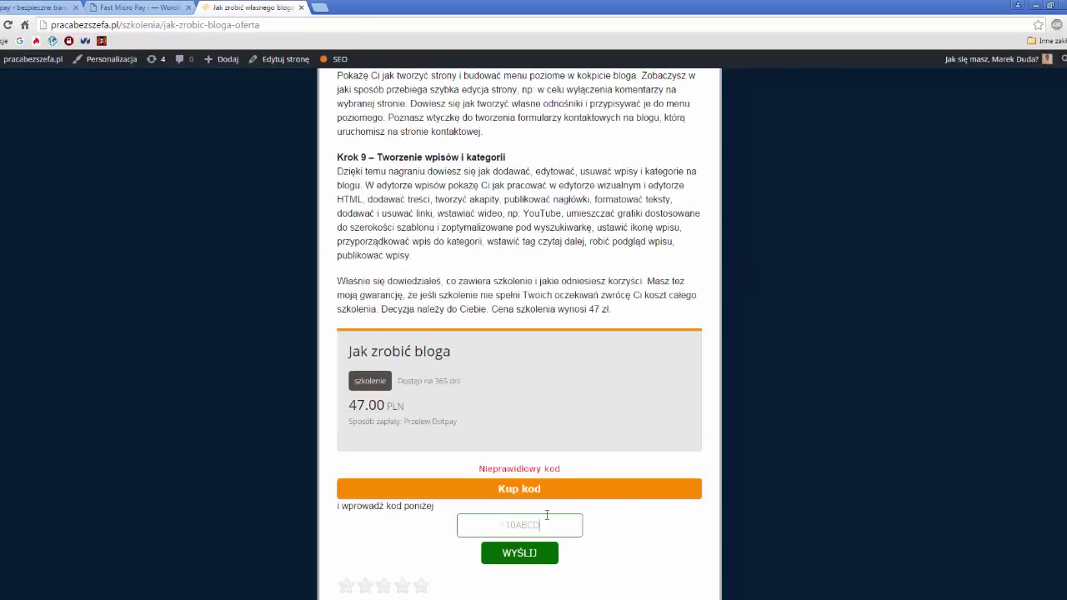
drag(548, 518, 446, 522)
key(ctrl+v)
click(528, 555)
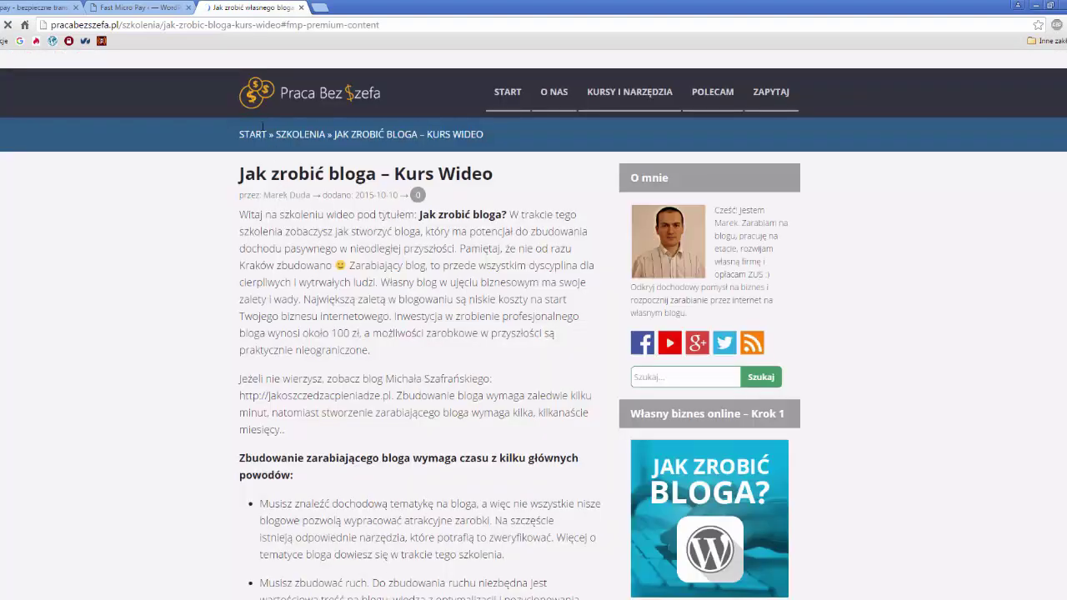
scroll(442, 128, down, 3)
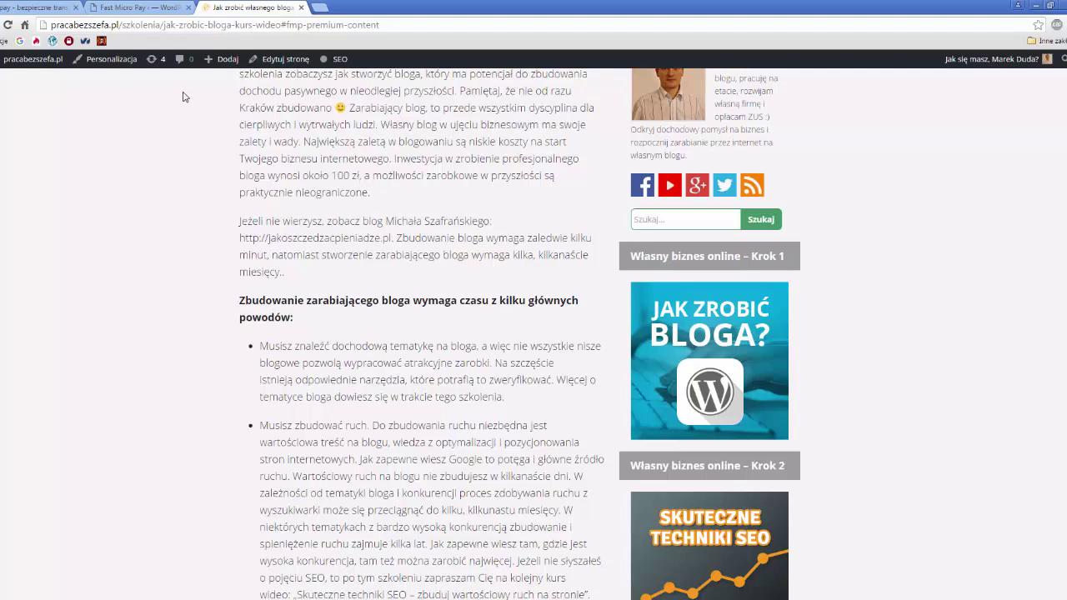
click(139, 8)
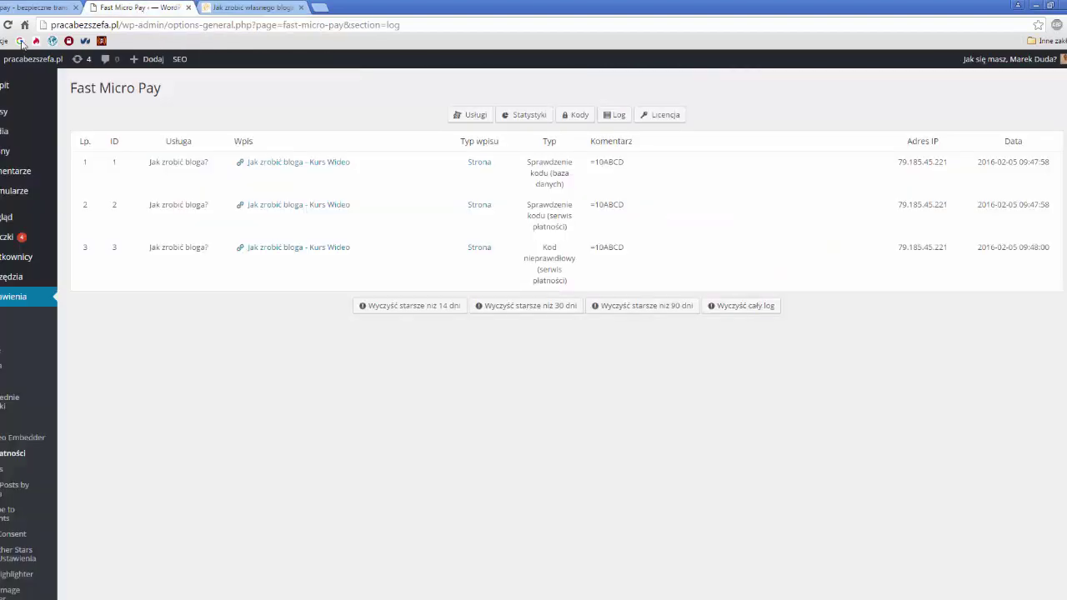
- Reload the log and inspect row 4's check type and its code Q55DS5A7
click(8, 25)
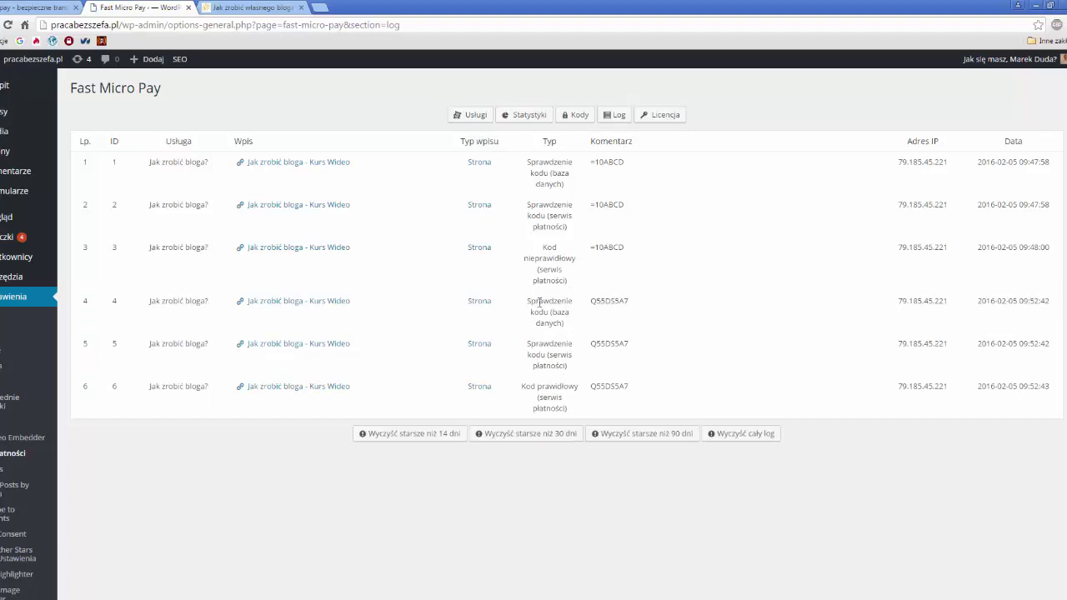
drag(131, 303, 581, 414)
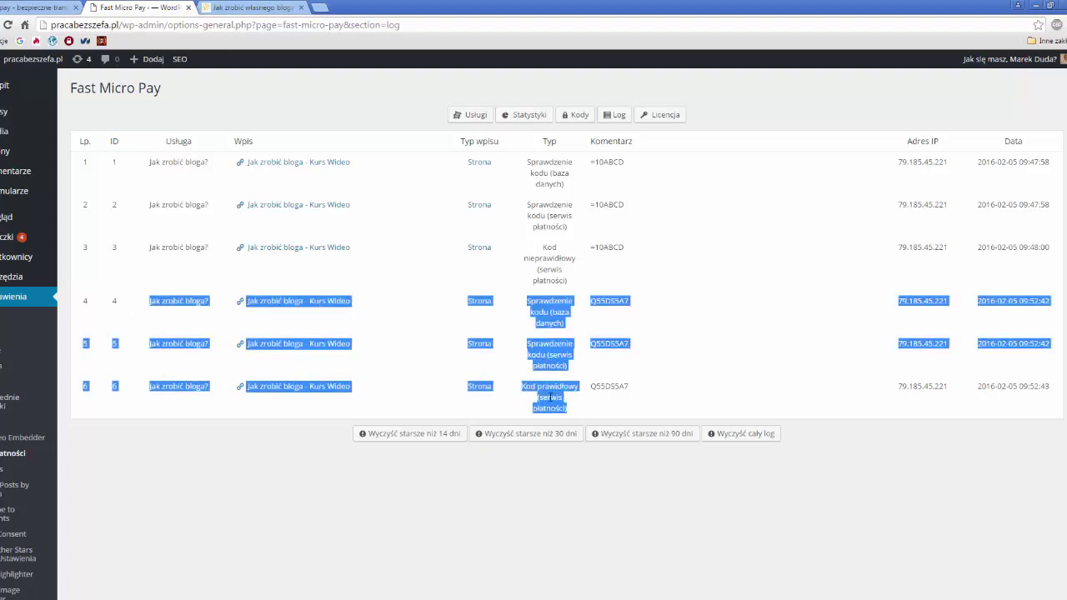
triple_click(535, 323)
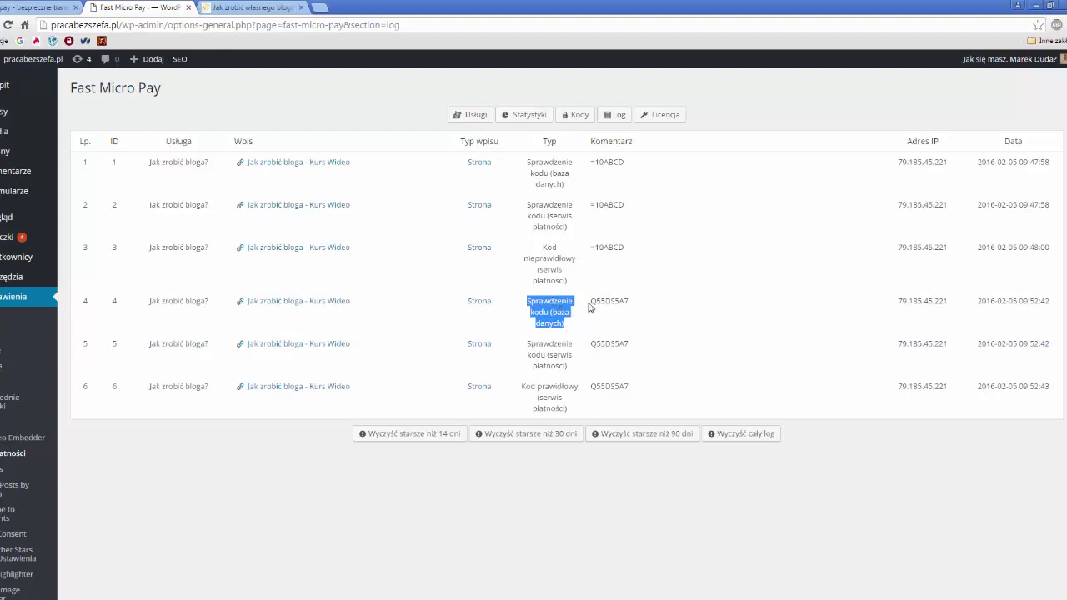
double_click(601, 303)
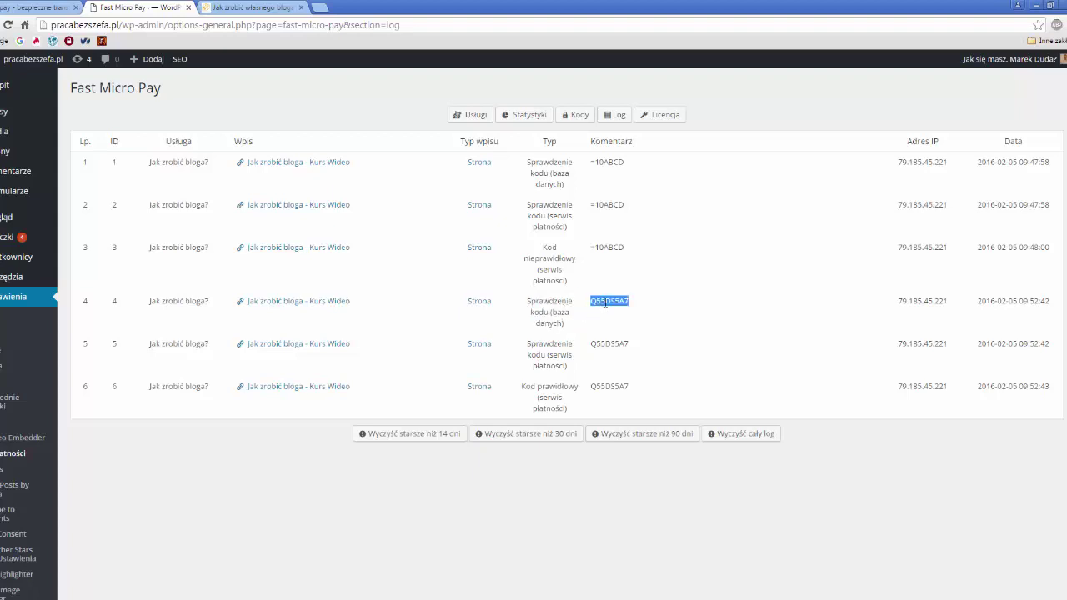
click(610, 300)
double_click(614, 302)
- Inspect row 5's check type and code, then go back to the Jak zrobić bloga offer page
drag(565, 366, 525, 342)
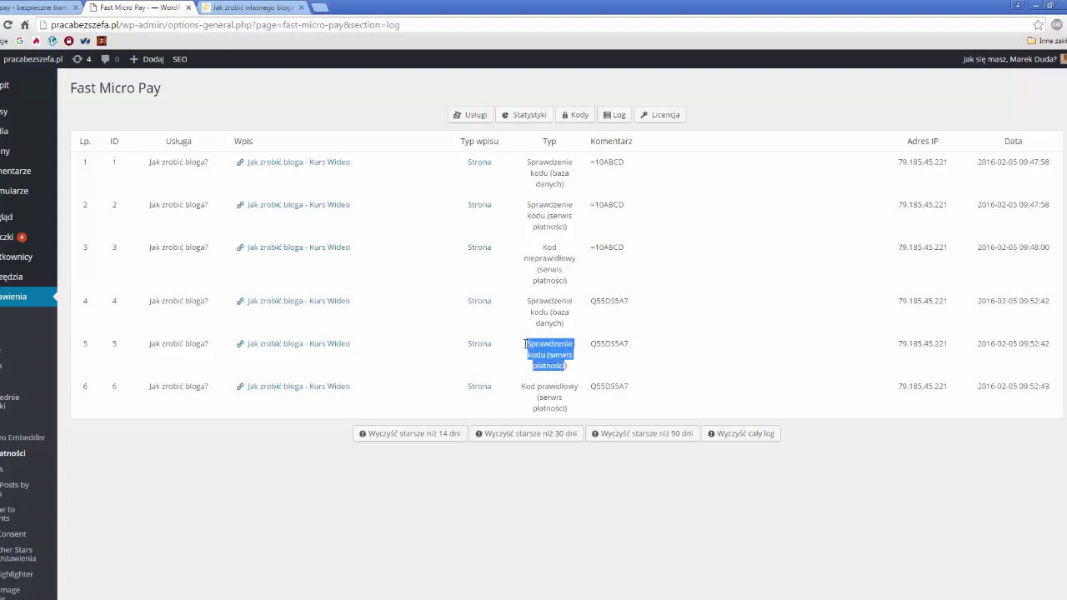
double_click(608, 344)
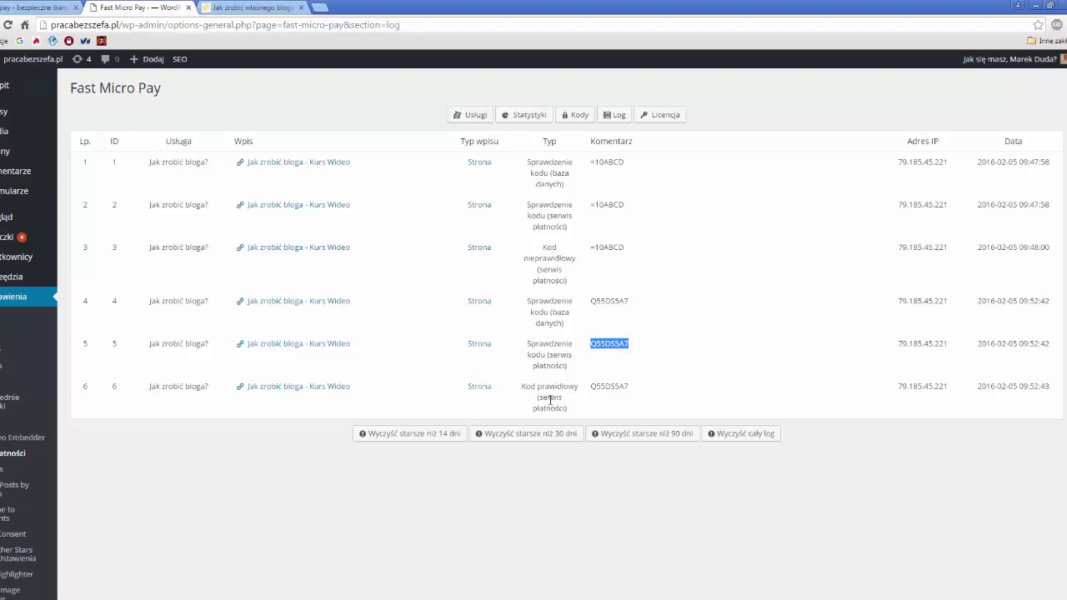
click(606, 389)
click(225, 7)
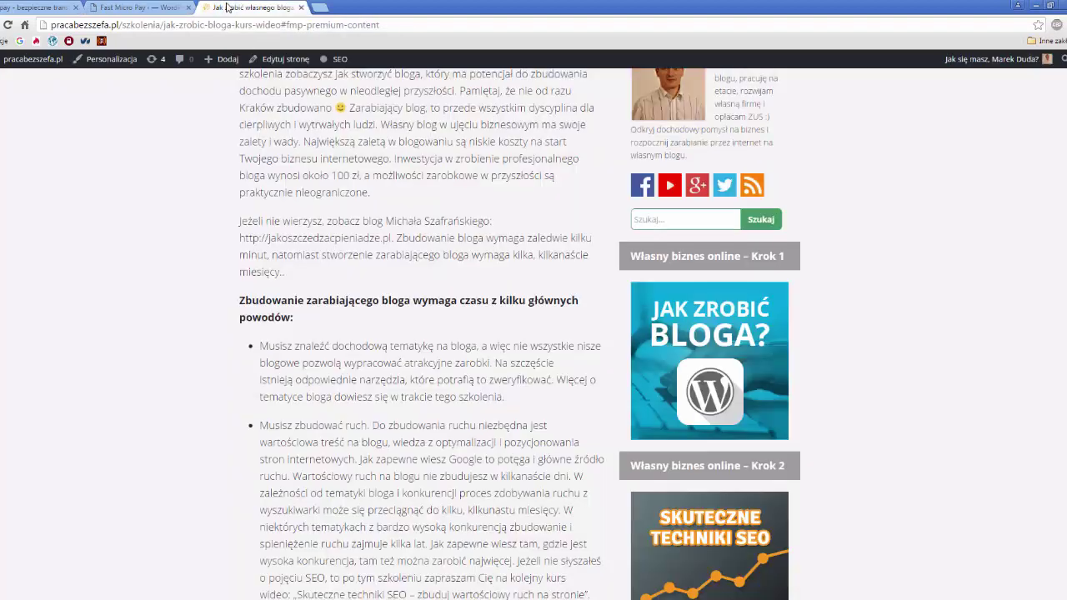
click(2, 26)
- Copy the Jak zrobić bloga offer page URL from Chrome's address bar with Kopiuj
click(258, 26)
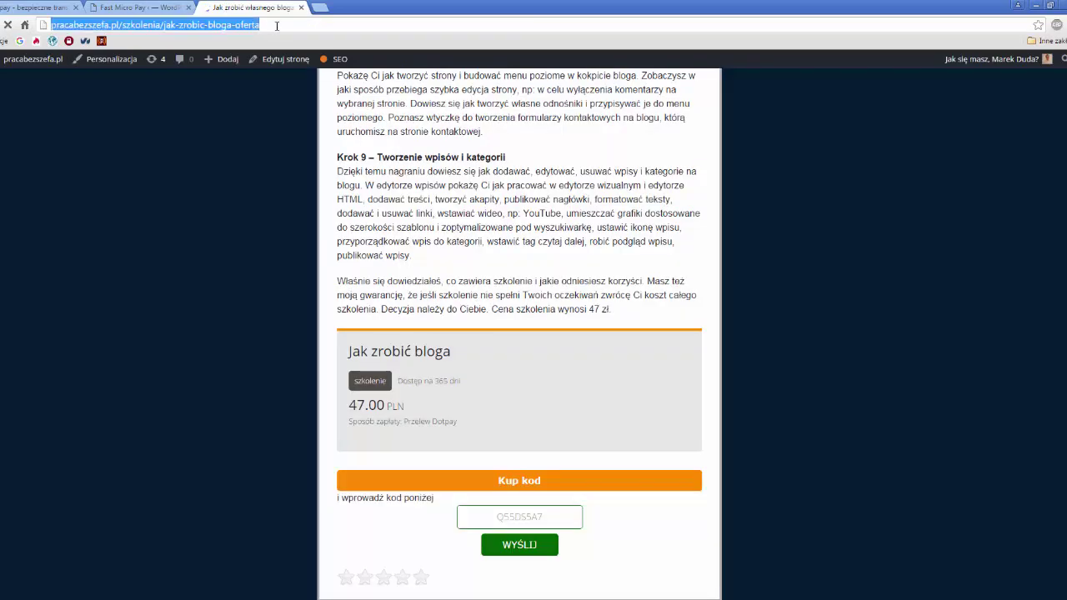
right_click(234, 26)
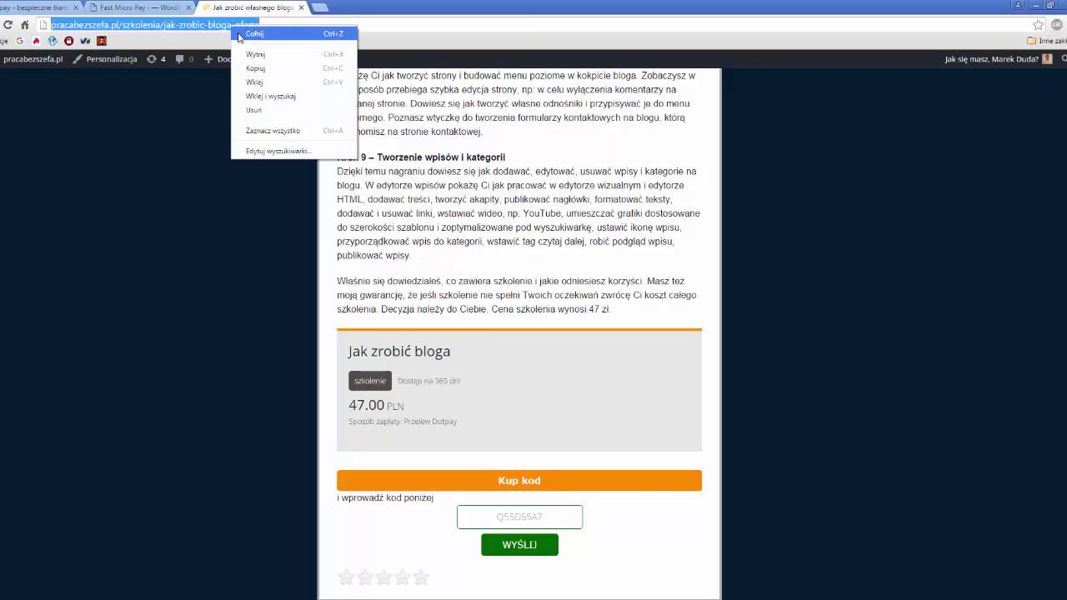
click(254, 68)
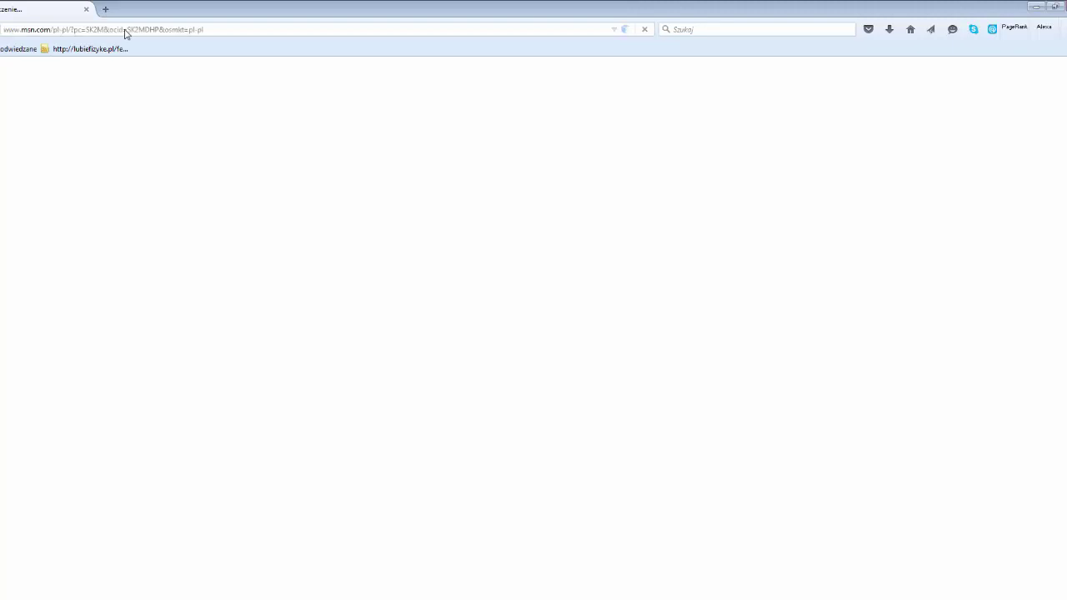
- Load the copied Jak zrobić bloga offer URL in Firefox and scroll to the 47.00 PLN code box
click(200, 29)
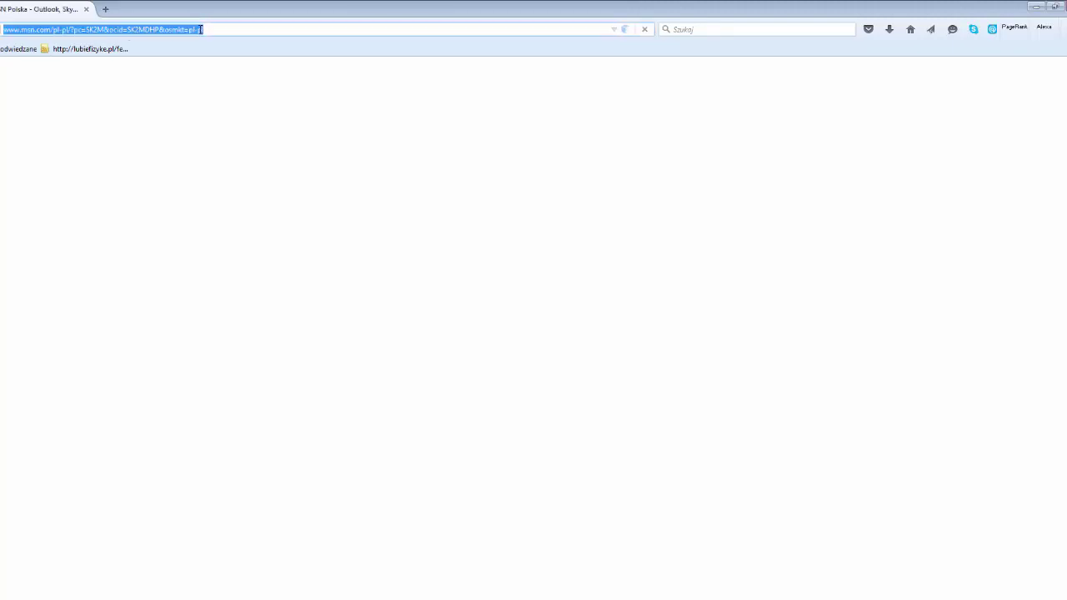
key(ctrl+v)
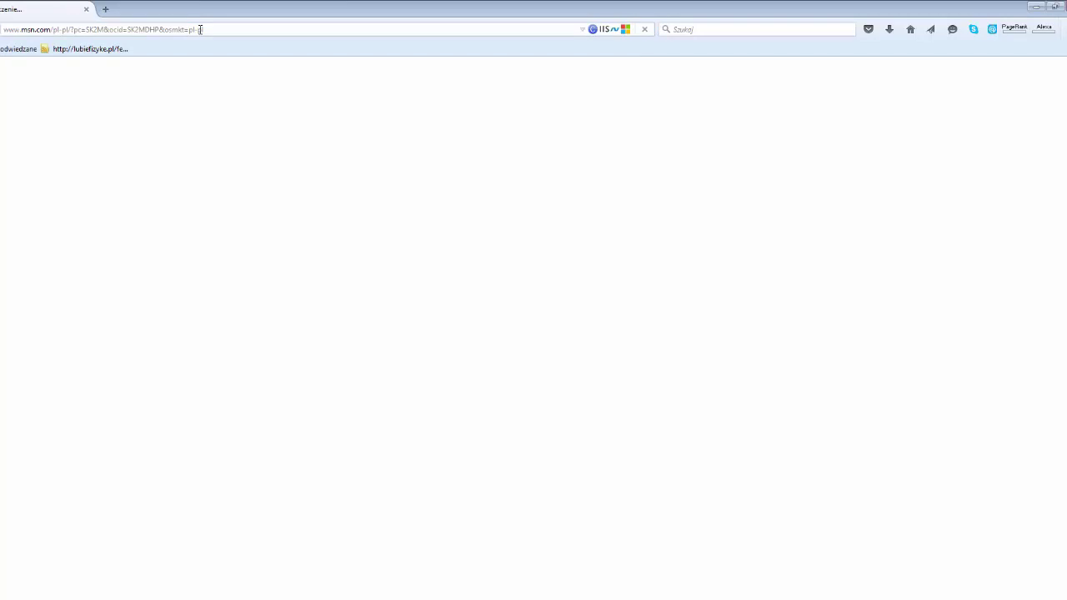
scroll(518, 324, down, 20)
scroll(518, 324, down, 20)
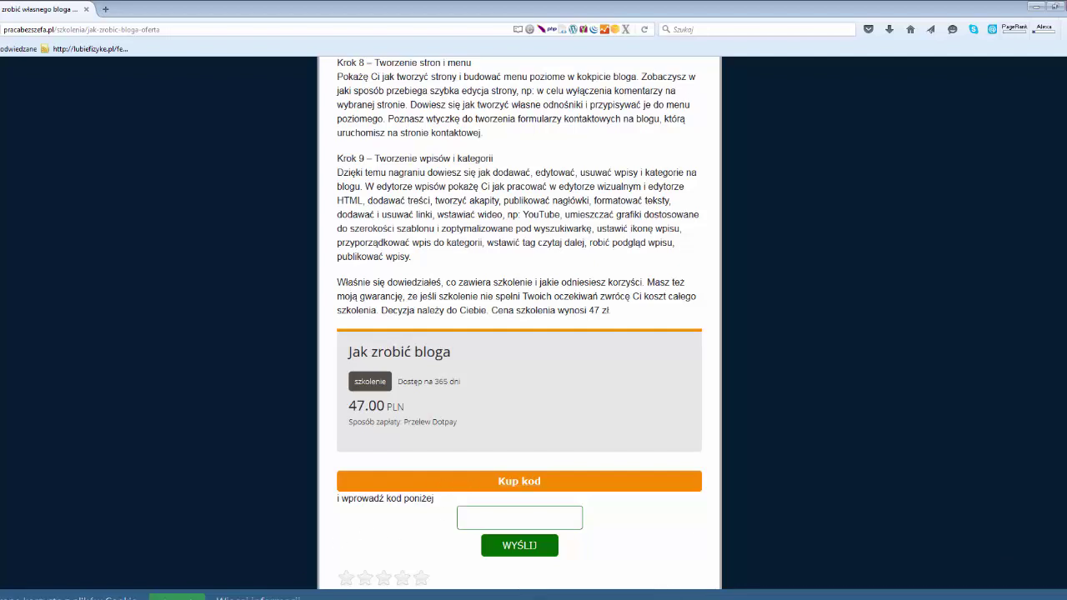
- Copy the Dotpay test code from the test result page in Chrome
mouse_move(360, 597)
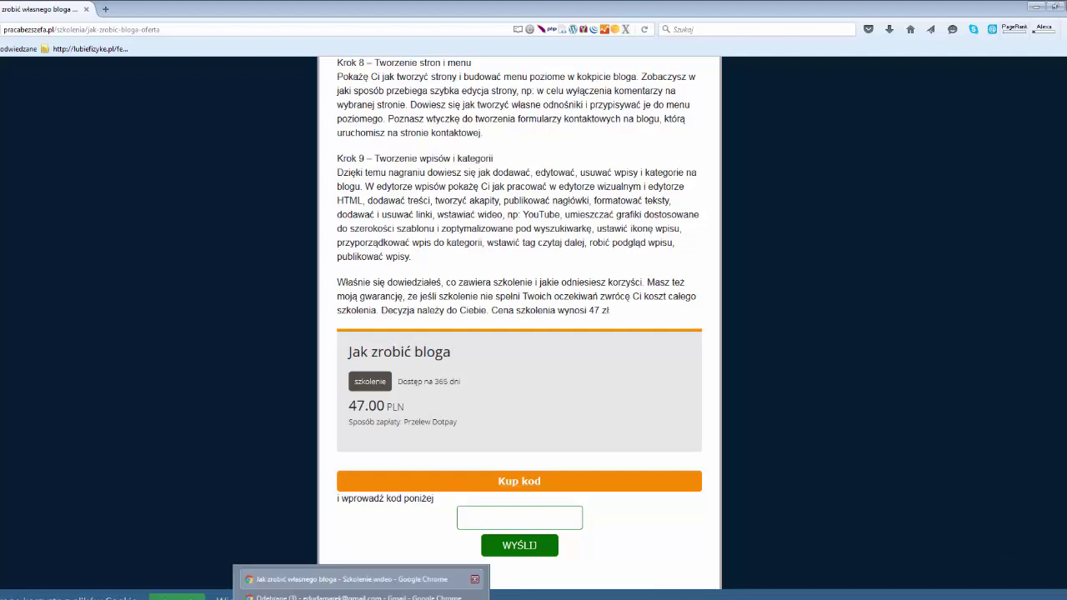
click(350, 579)
click(35, 10)
click(226, 188)
double_click(229, 188)
right_click(230, 190)
click(250, 200)
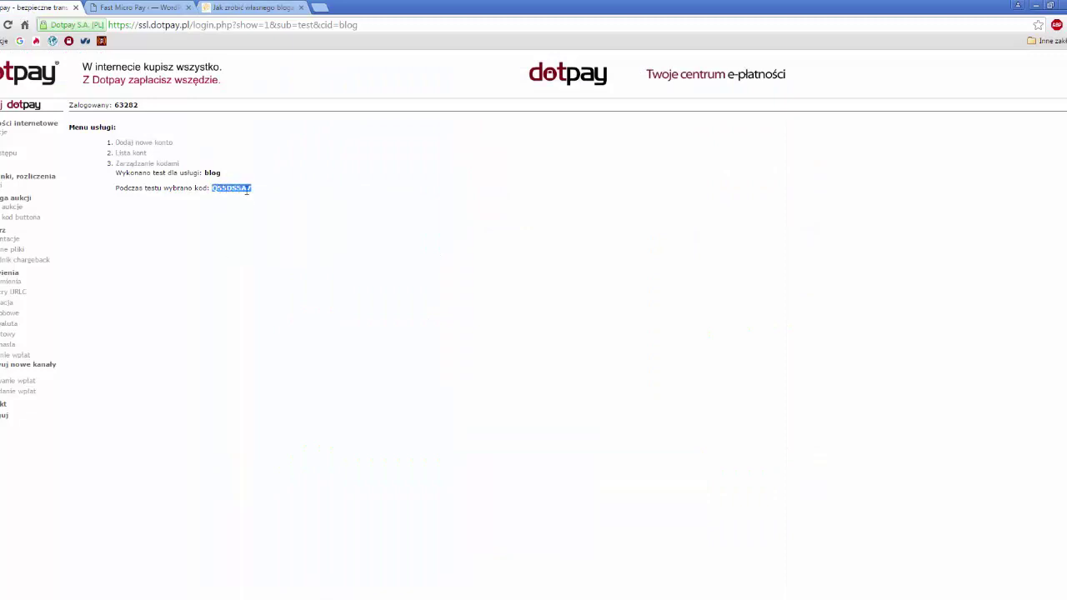
- Paste the test code into the Firefox offer page's code field and submit it with WYŚLIJ
click(203, 580)
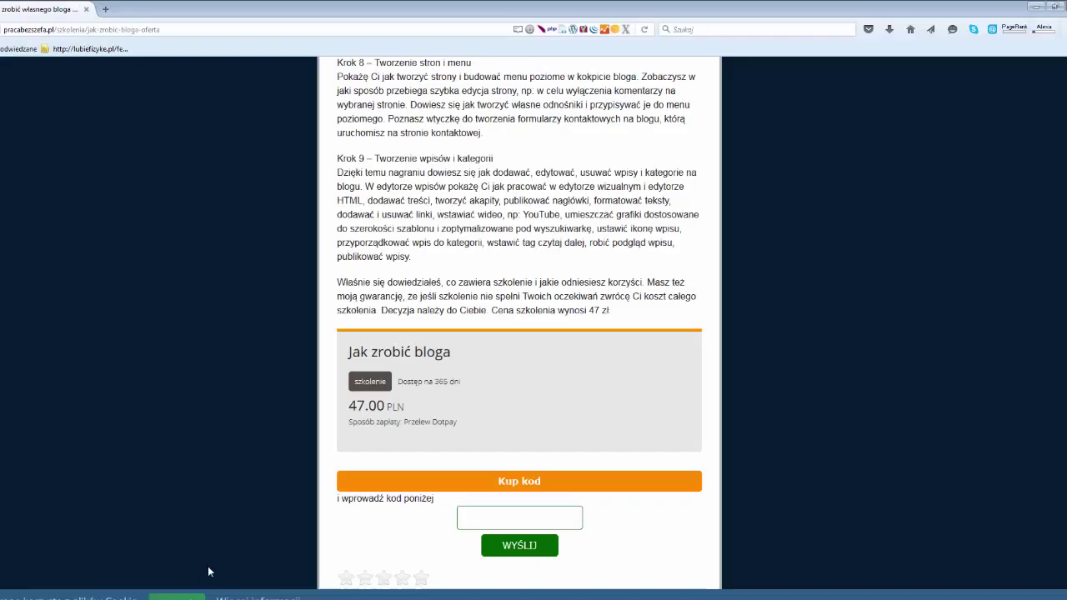
click(488, 516)
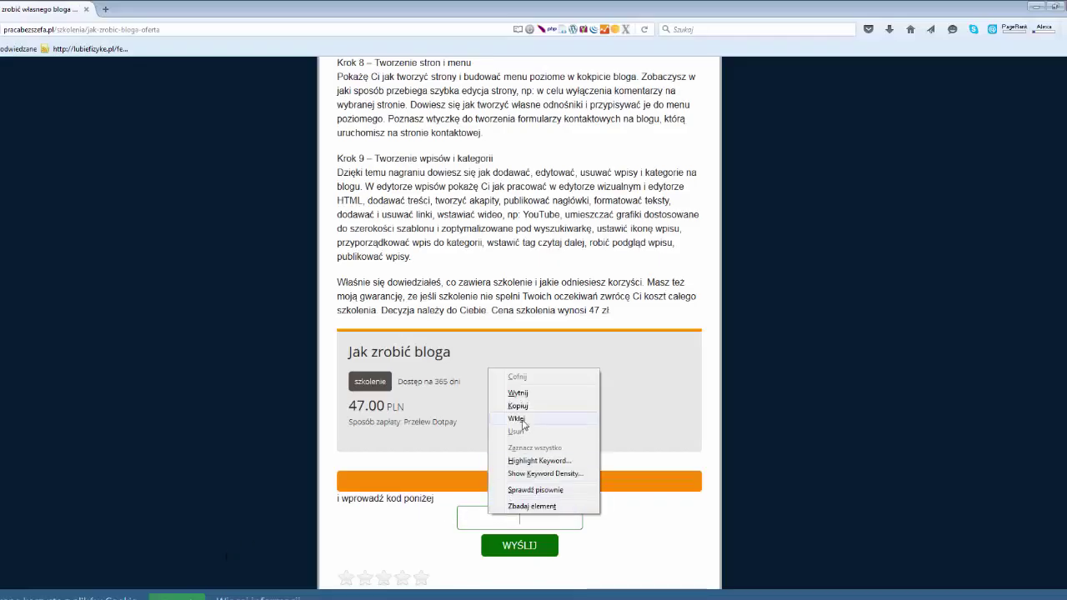
click(523, 419)
click(536, 546)
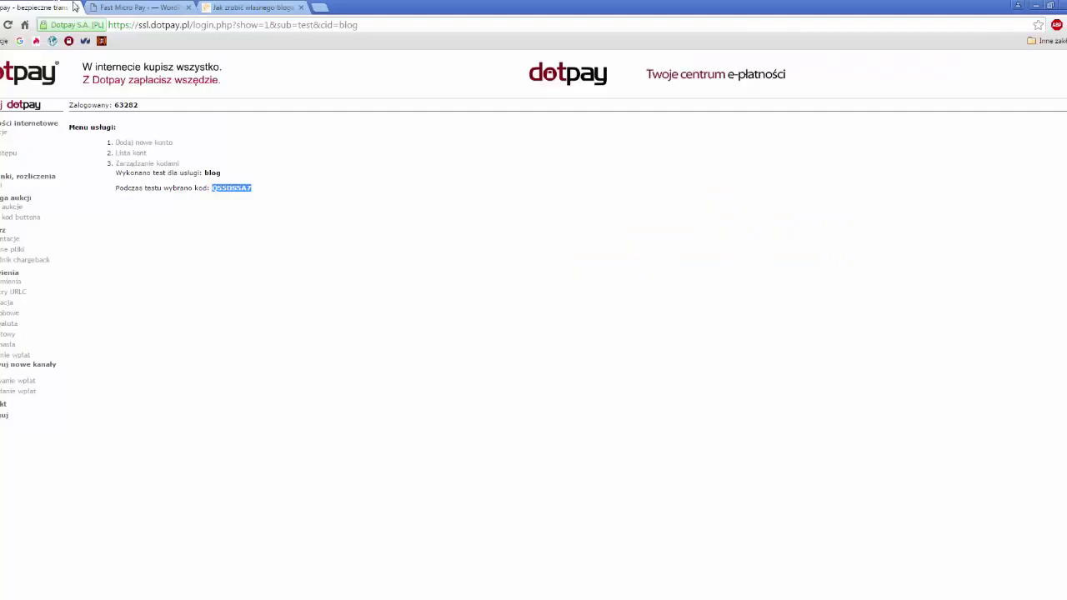
- Reload the Fast Micro Pay log in Chrome and highlight existing entries 1–6
click(137, 7)
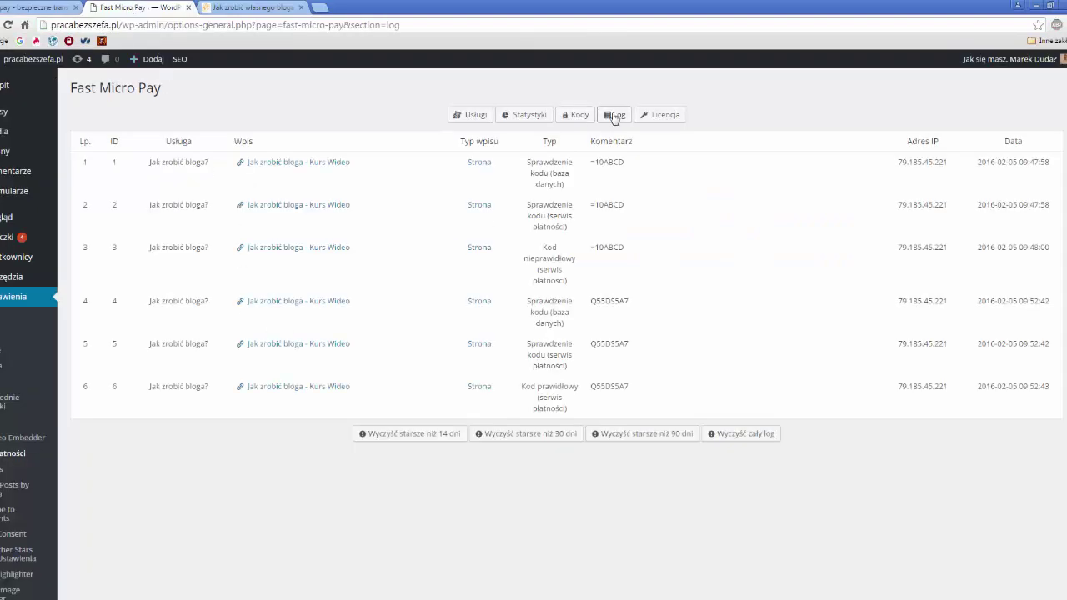
click(614, 116)
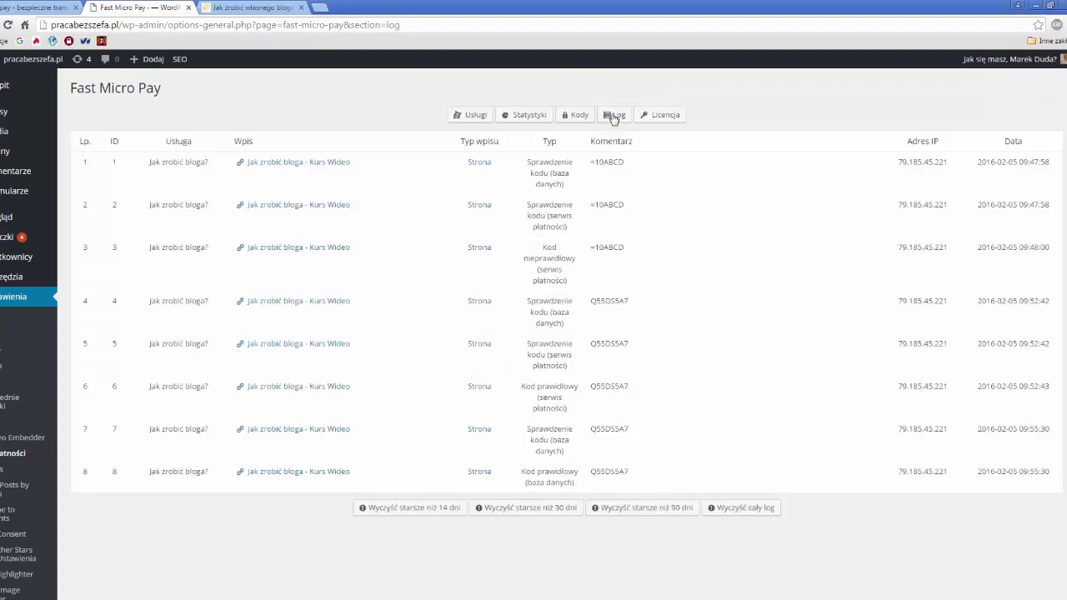
drag(495, 252, 472, 164)
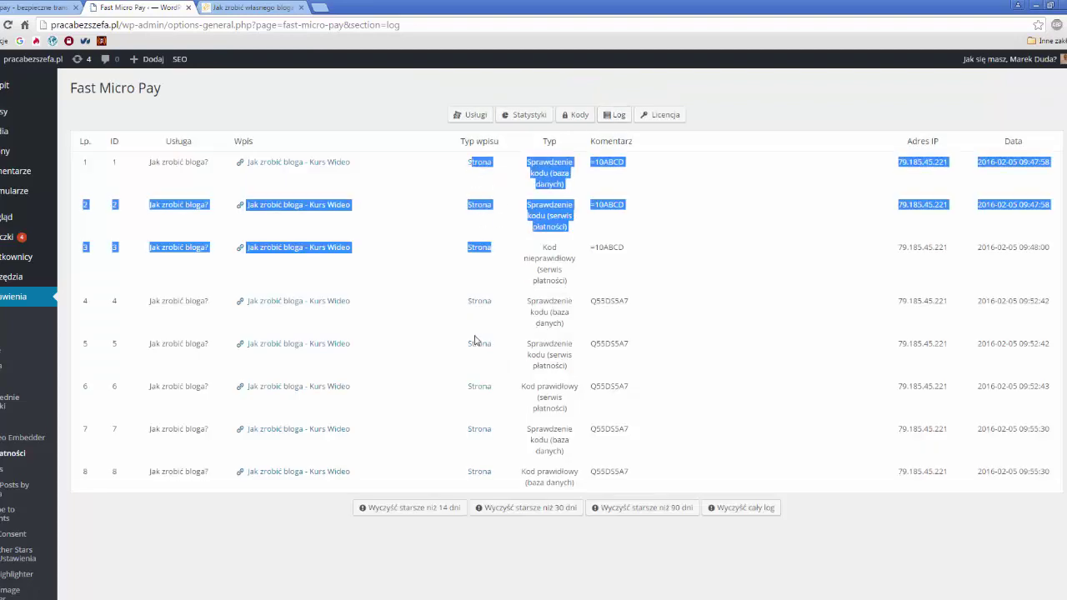
drag(467, 300, 497, 391)
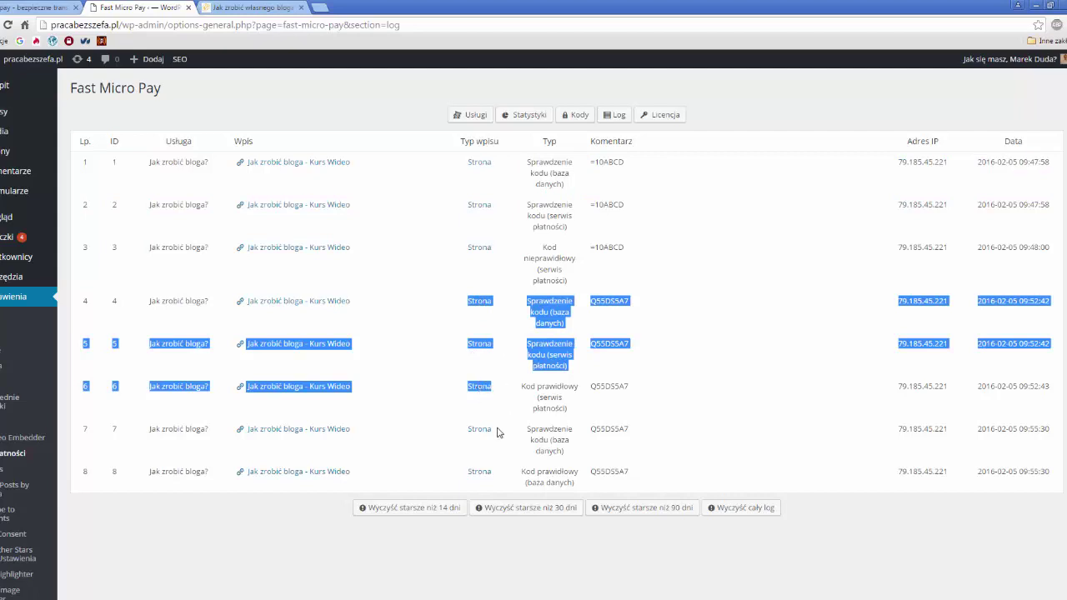
- Highlight the new 09:55:30 entries 7 and 8, including entry 7's database check type
drag(464, 430, 495, 471)
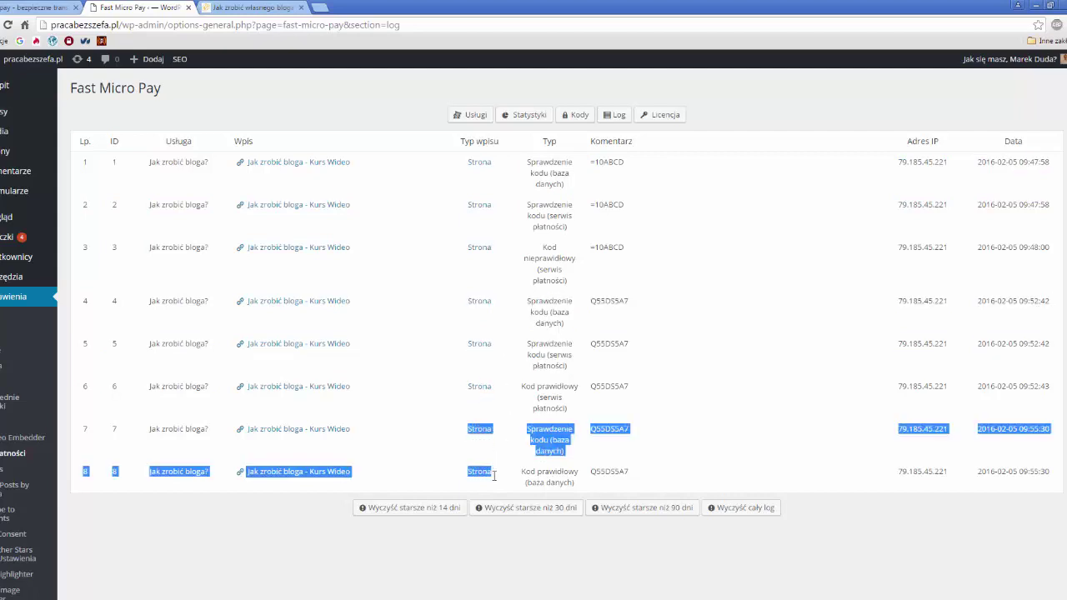
drag(150, 432, 1049, 480)
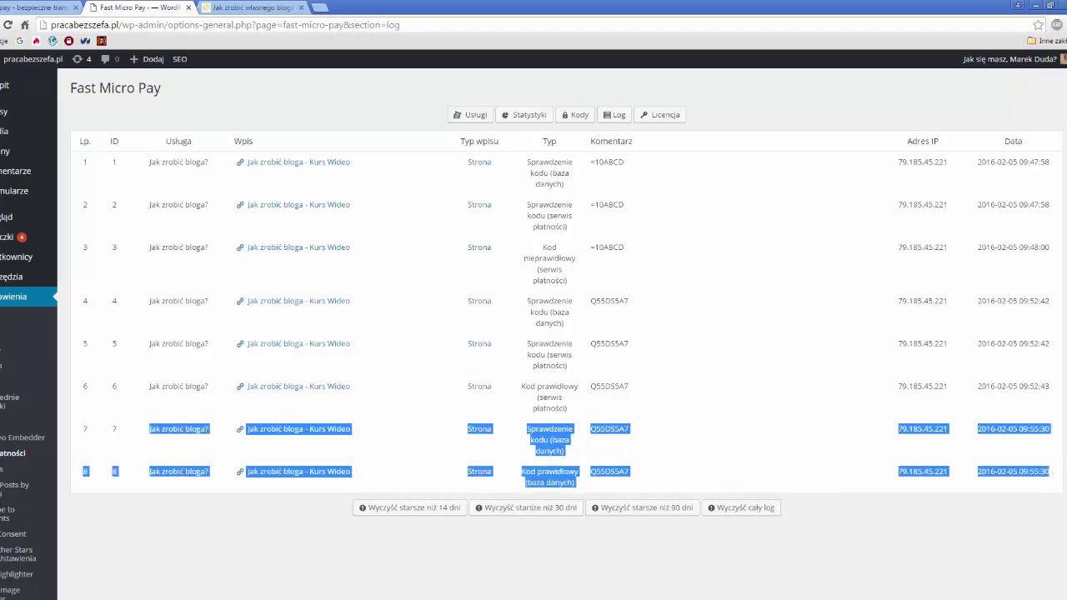
scroll(997, 392, down, 2)
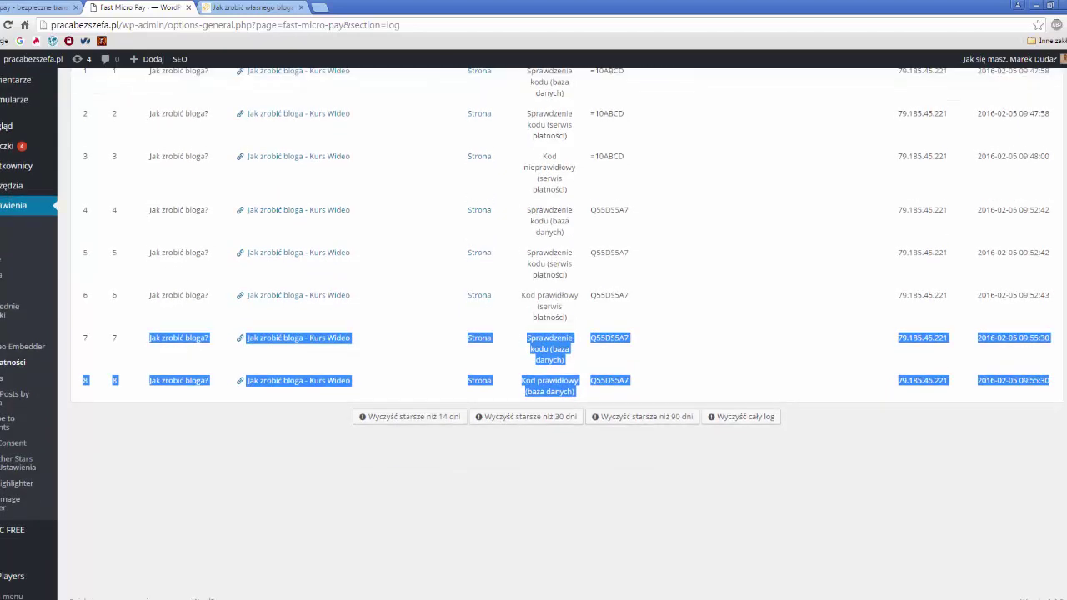
click(529, 341)
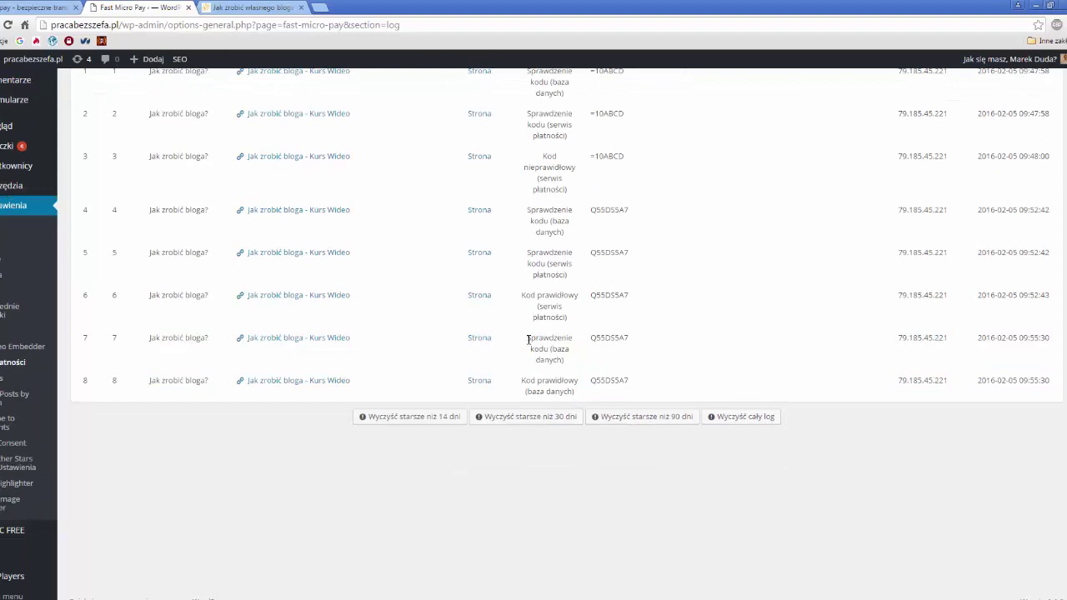
drag(530, 340, 568, 360)
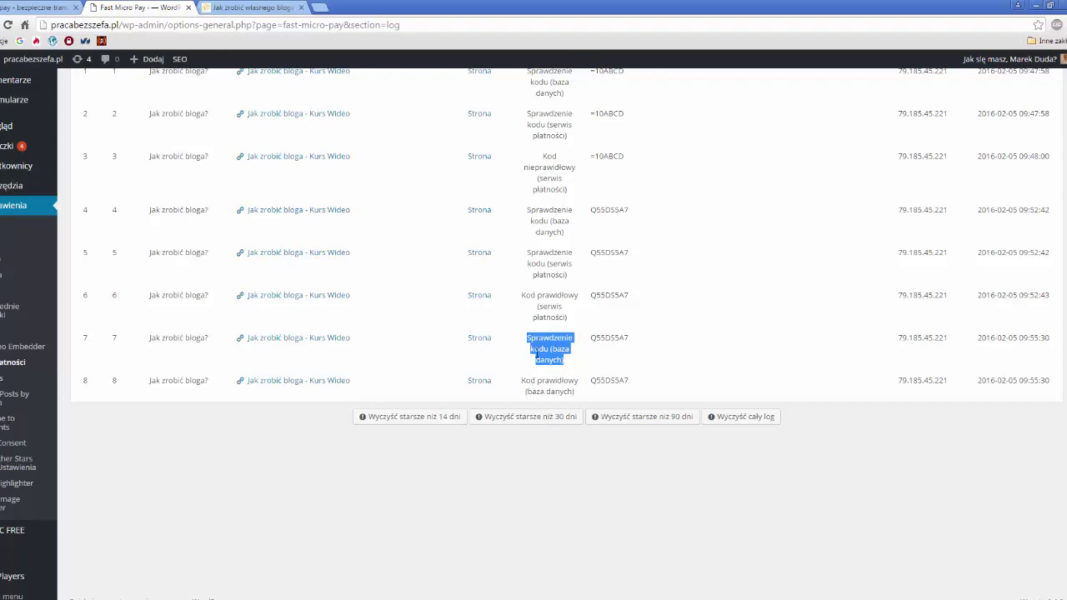
click(255, 8)
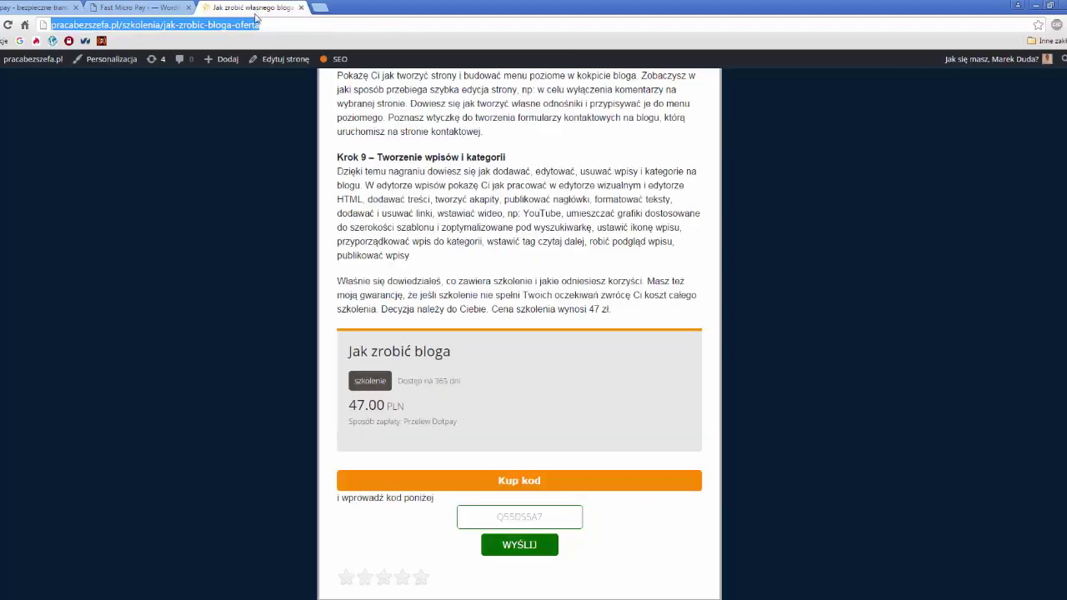
click(157, 12)
click(531, 378)
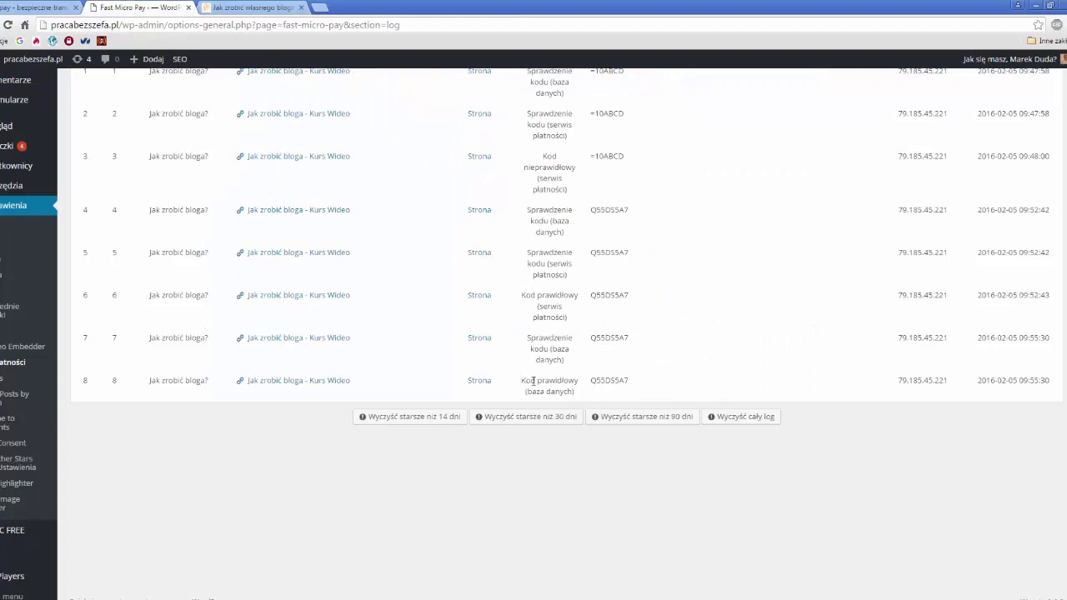
drag(525, 380, 572, 395)
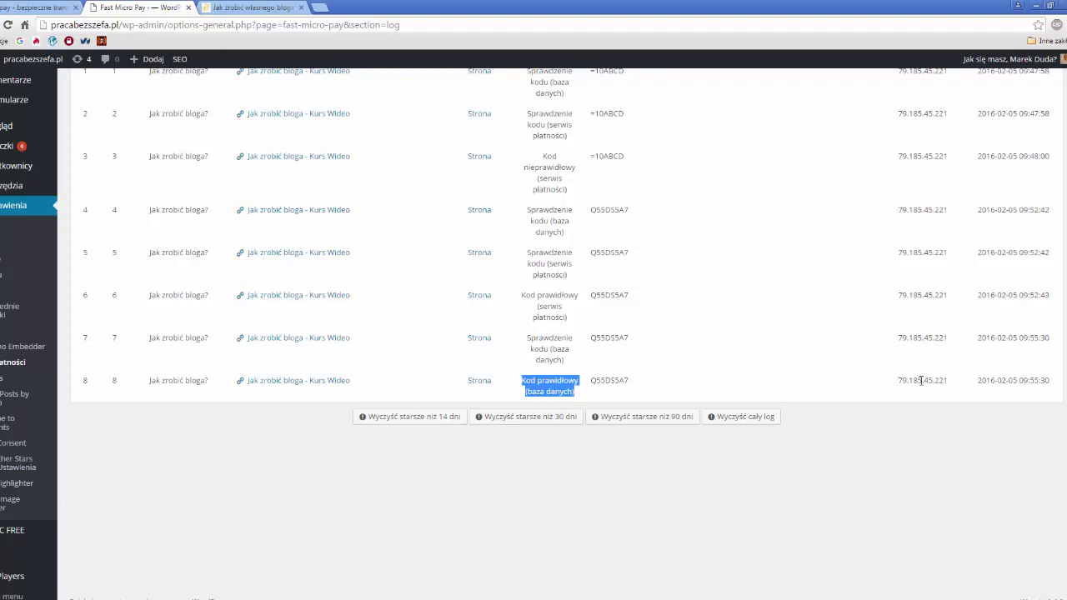
drag(978, 380, 1055, 385)
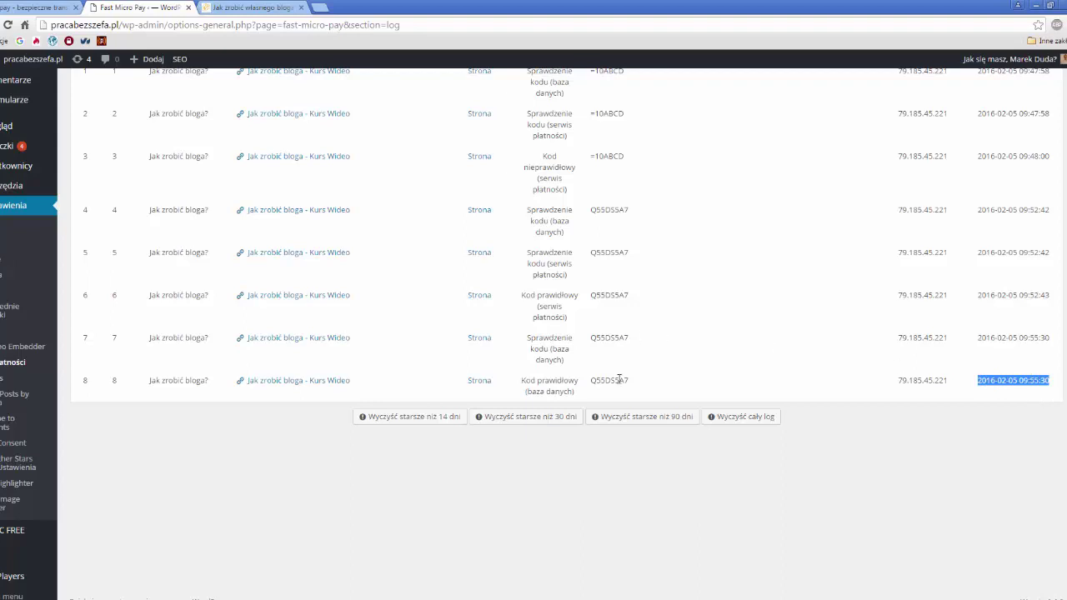
scroll(243, 254, up, 2)
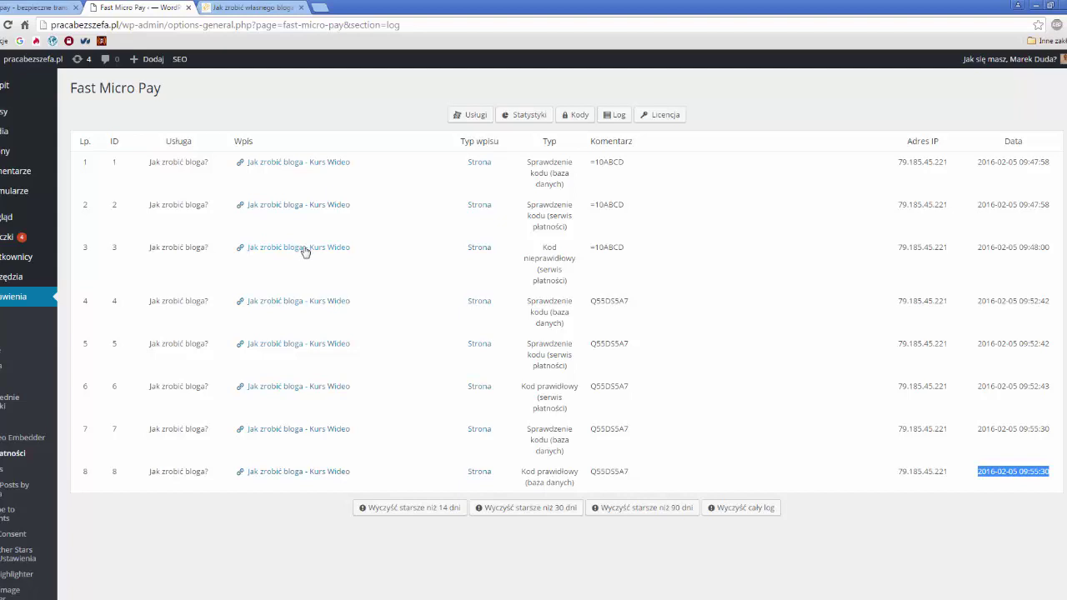
middle_click(305, 252)
- In the new editor tab, highlight the opening [FMP] and closing [/FMP] shortcodes
click(237, 8)
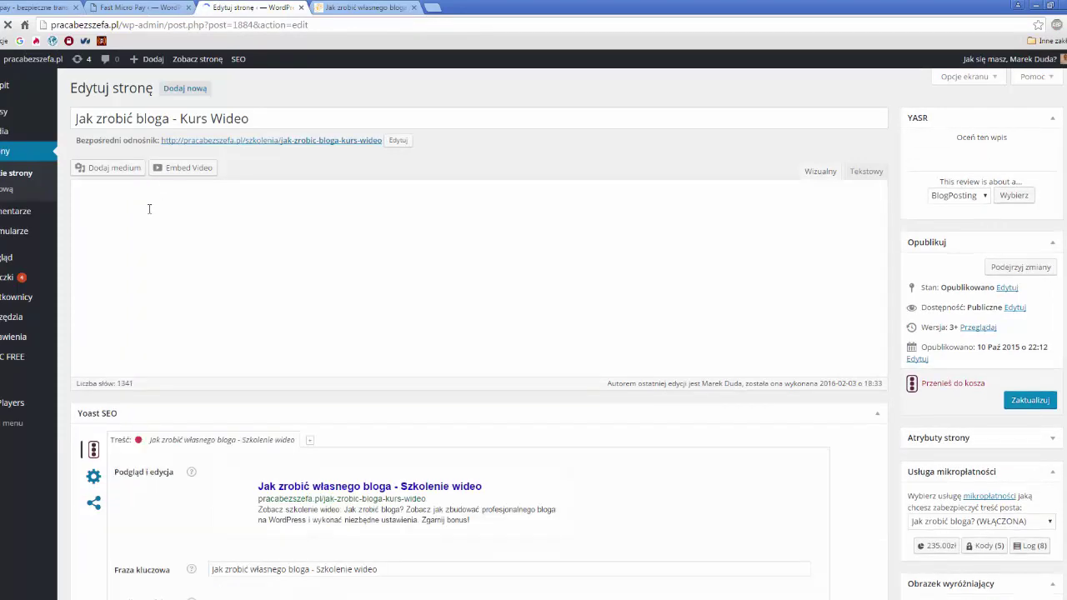
drag(104, 242, 77, 242)
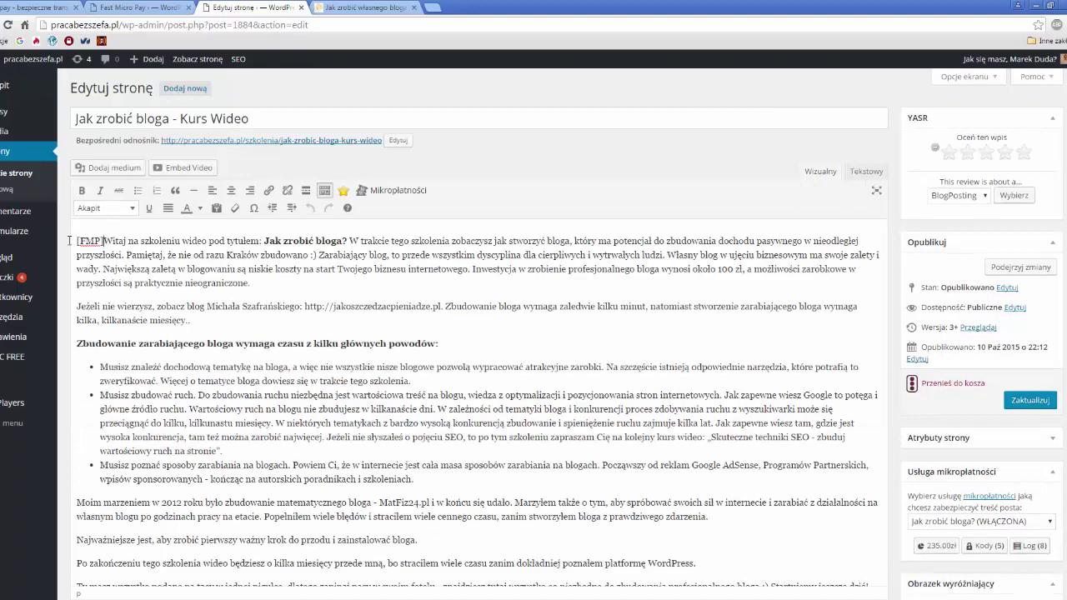
scroll(268, 310, down, 20)
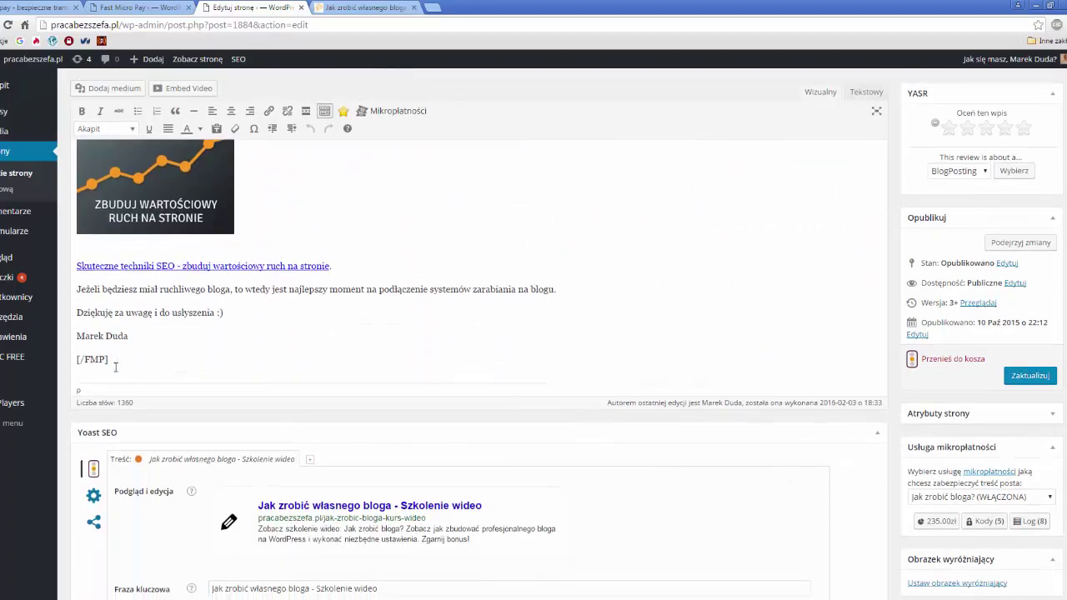
triple_click(90, 359)
double_click(95, 359)
- Check the Usługa mikropłatności dropdown, leaving the 'Jak zrobić bloga?' service selected
scroll(1000, 500, down, 1)
click(1047, 497)
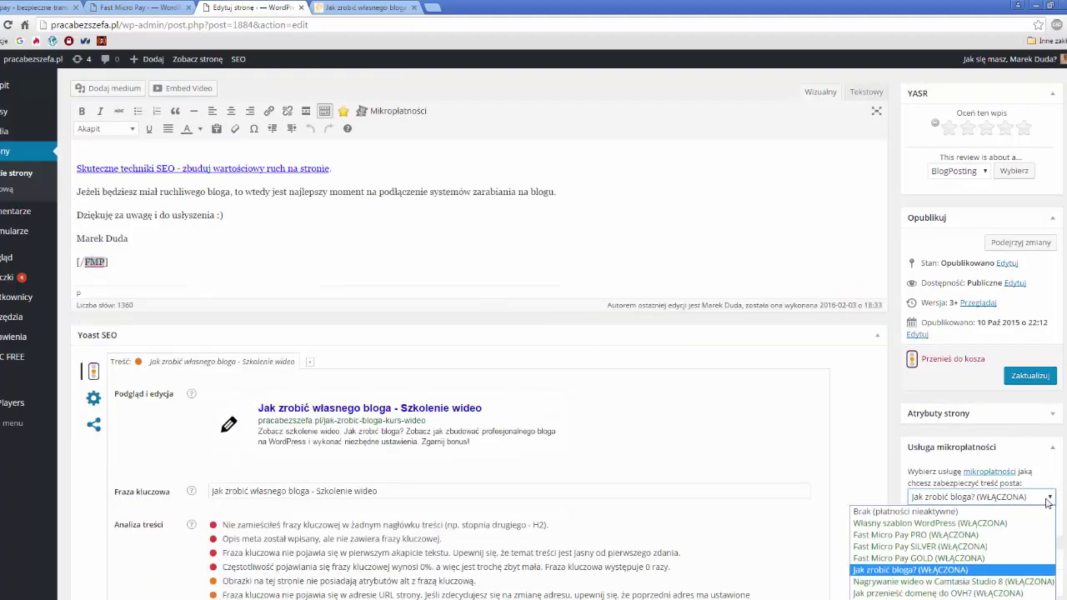
click(1047, 498)
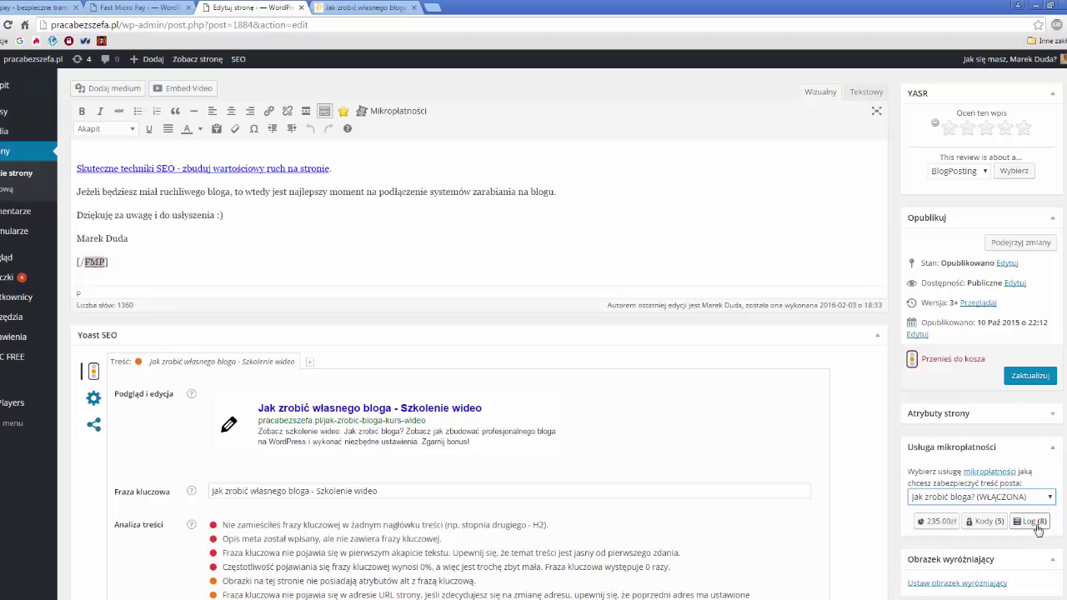
- Open Log (8), run Wyczyść cały log, and reload to confirm 'Log jest pusty'
click(1035, 522)
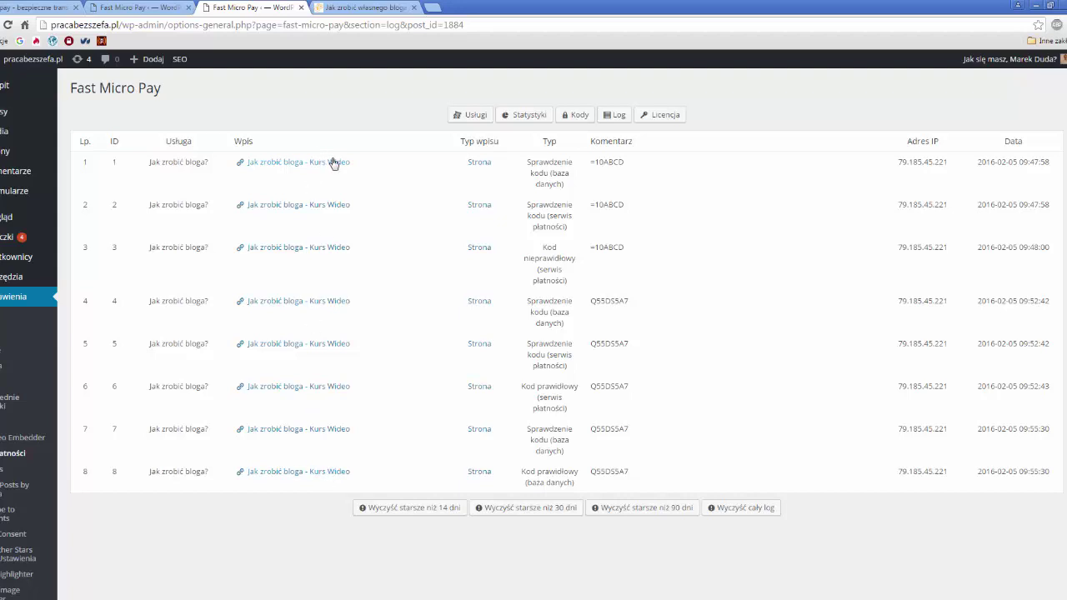
click(754, 511)
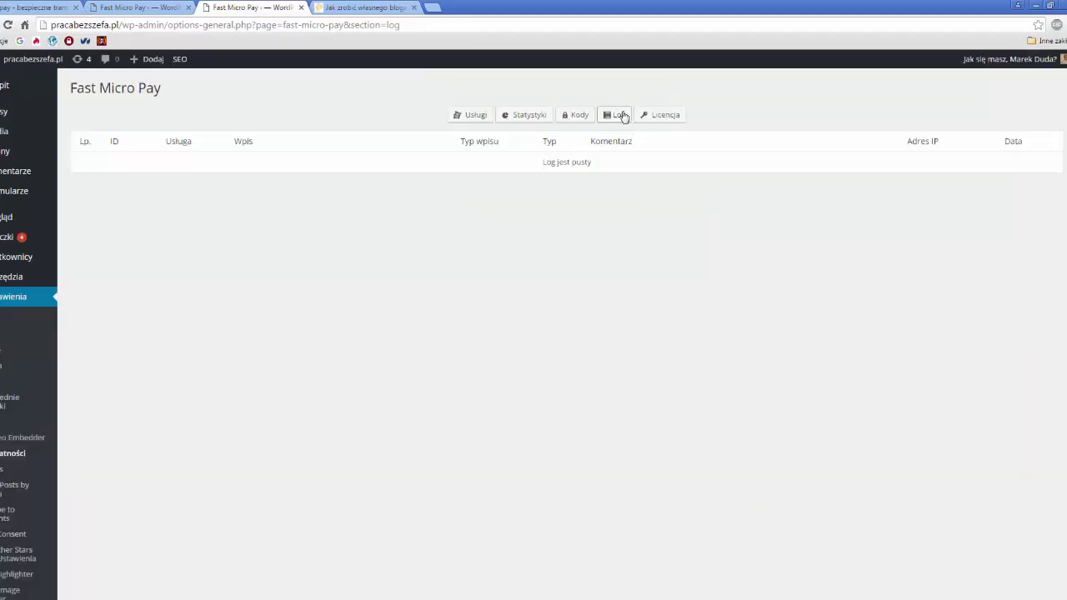
click(617, 115)
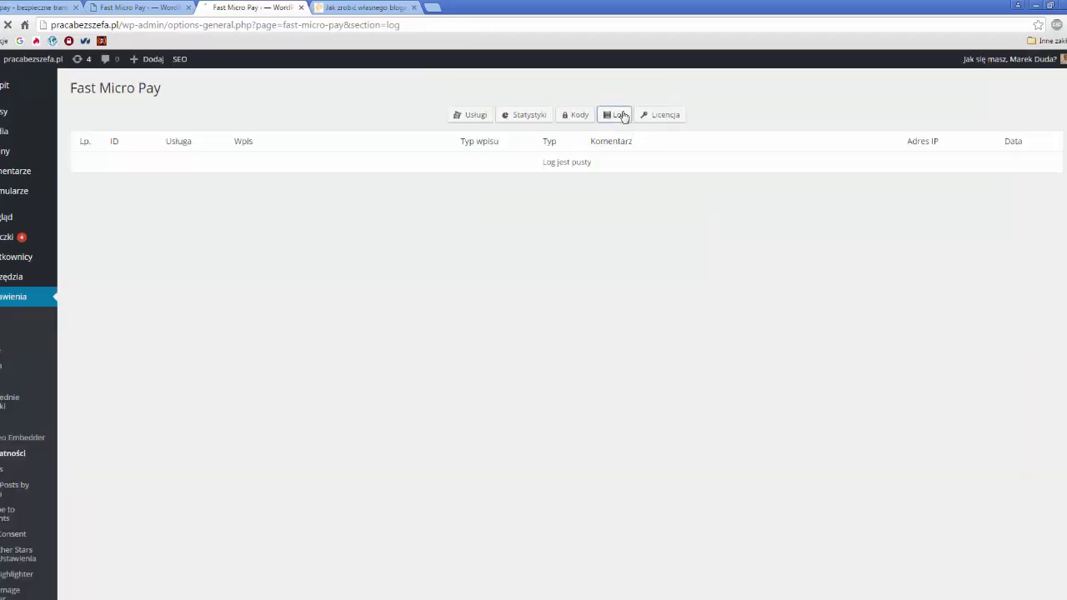